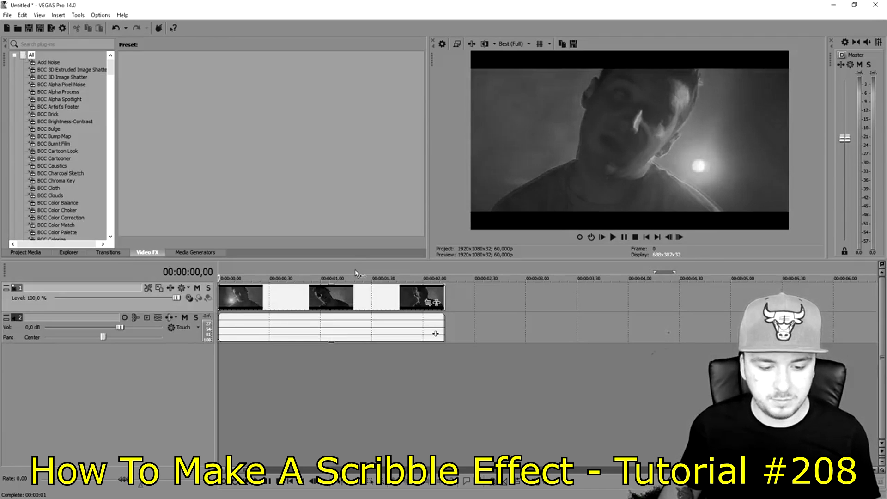
- Preview the music-video clip and zoom the timeline so its first two seconds fill the track area
{"action": "key", "text": "space"}
{"action": "scroll", "coordinate": [351, 292], "scroll_direction": "down", "scroll_amount": 2}
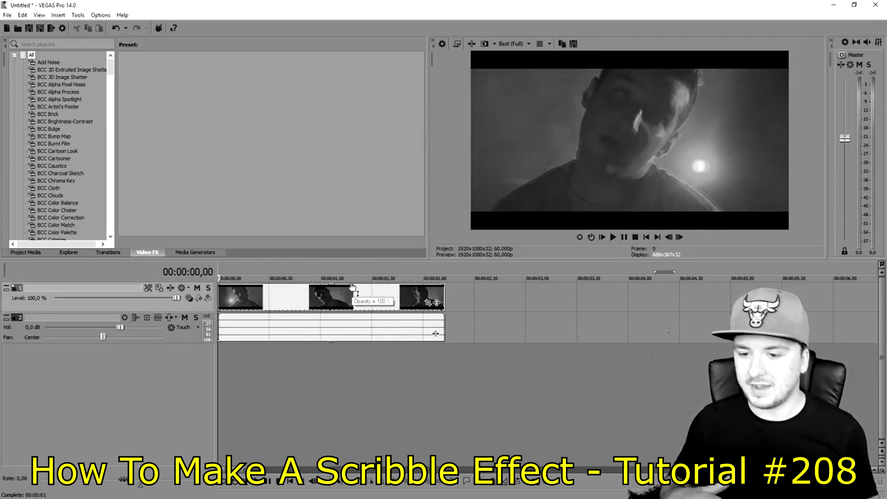
{"action": "key", "text": "space"}
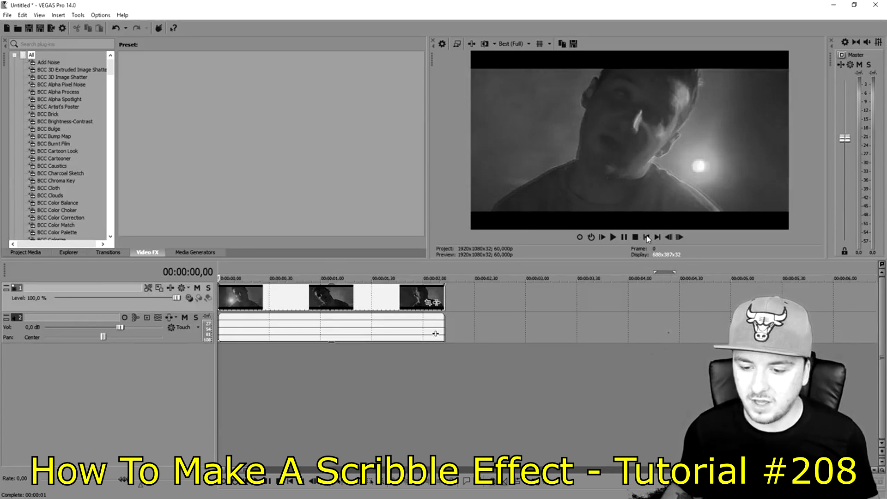
{"action": "scroll", "coordinate": [328, 292], "scroll_direction": "up", "scroll_amount": 2}
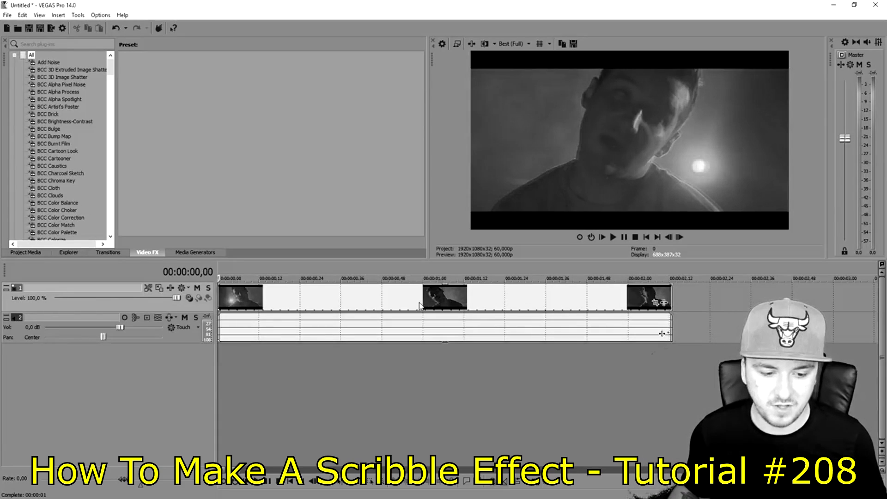
{"action": "key", "text": "space"}
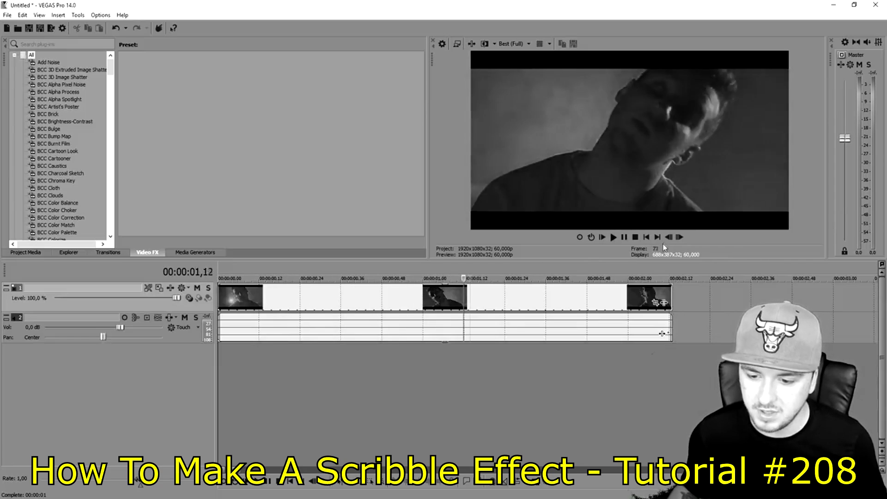
{"action": "key", "text": "space"}
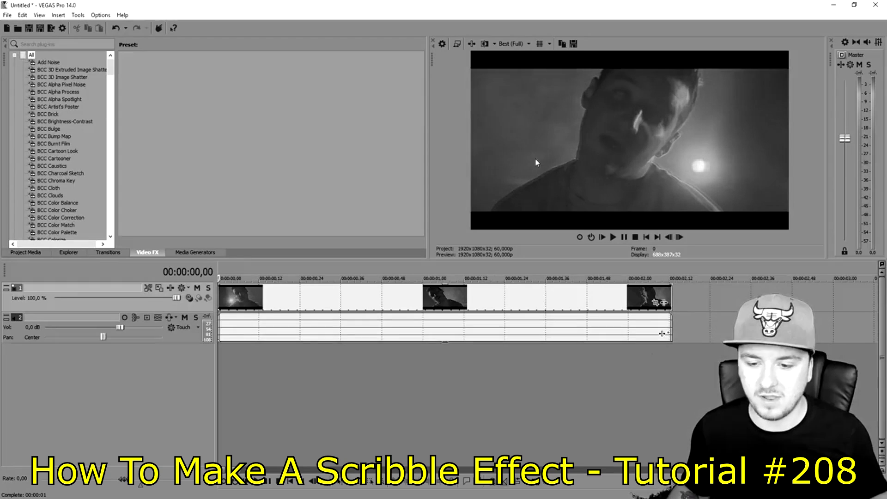
- Save the current frame as snapshot 1.jpg in the tutorial project folder
{"action": "left_click", "coordinate": [576, 45]}
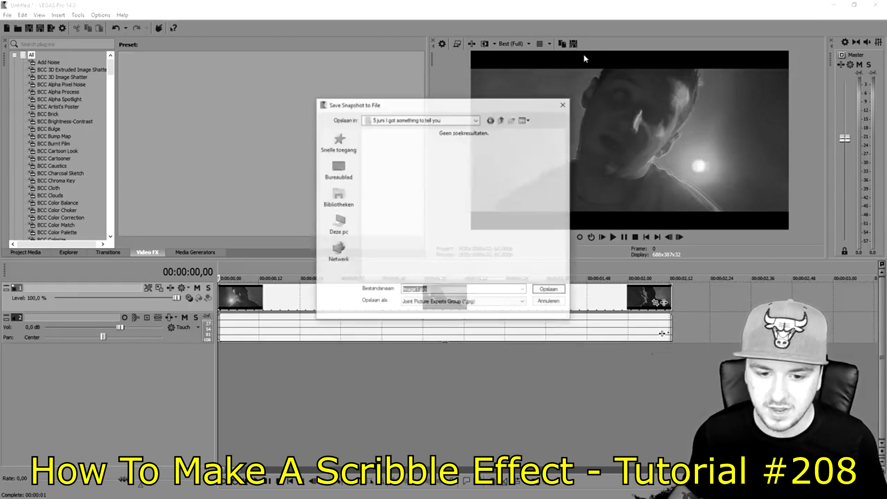
{"action": "type", "text": "1"}
{"action": "left_click", "coordinate": [502, 119]}
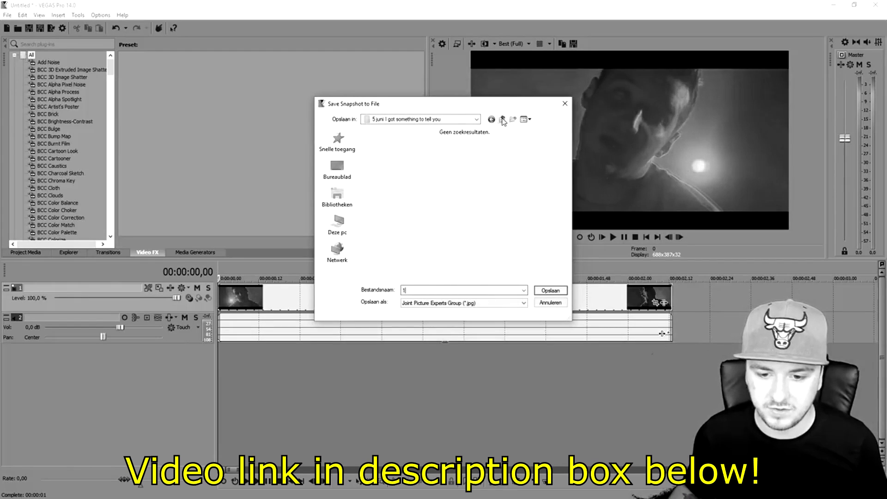
{"action": "left_click", "coordinate": [546, 290]}
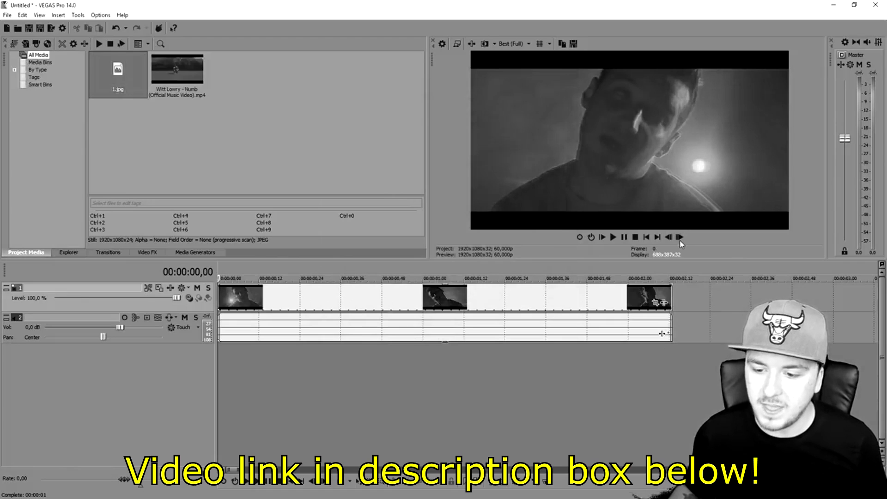
- Save the frame three frames later as snapshot 2.jpg
{"action": "left_click", "coordinate": [679, 237]}
{"action": "left_click", "coordinate": [680, 237]}
{"action": "left_click", "coordinate": [679, 237]}
{"action": "left_click", "coordinate": [679, 237]}
{"action": "left_click", "coordinate": [679, 237]}
{"action": "left_click", "coordinate": [679, 237]}
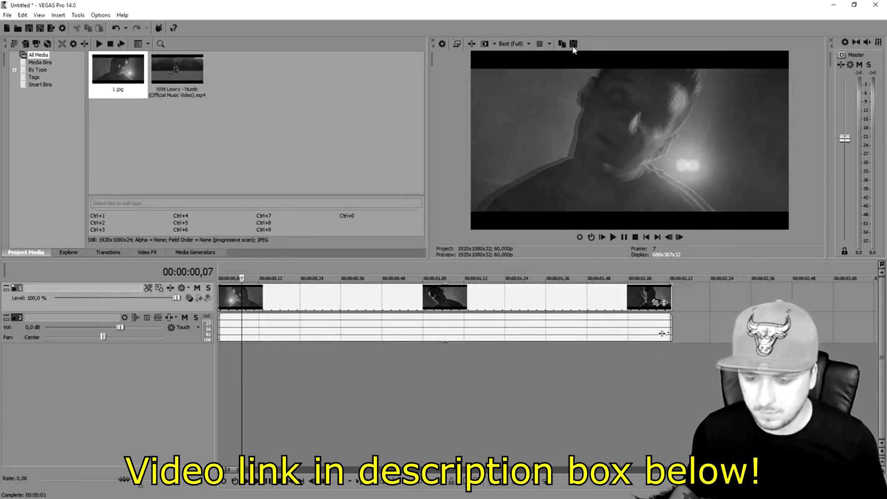
{"action": "left_click", "coordinate": [573, 44]}
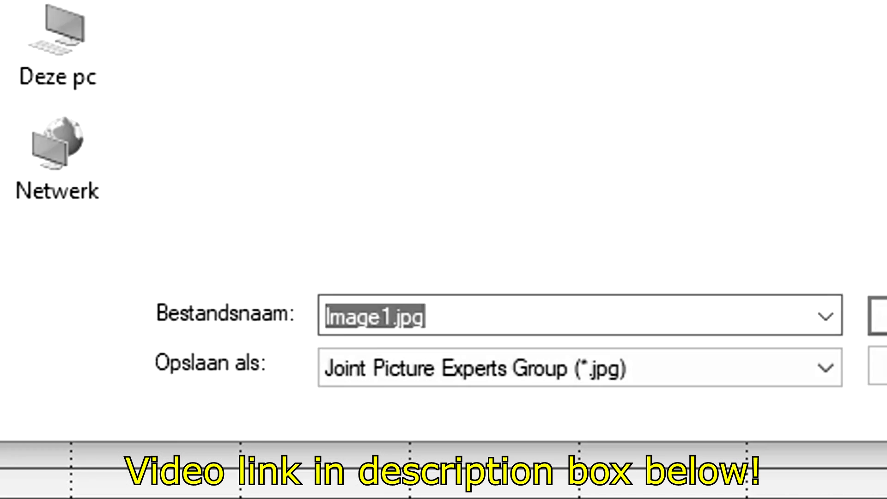
{"action": "type", "text": "2"}
{"action": "key", "text": "Return"}
- Save the frame six frames further on as snapshot 3.jpg
{"action": "left_click", "coordinate": [679, 237]}
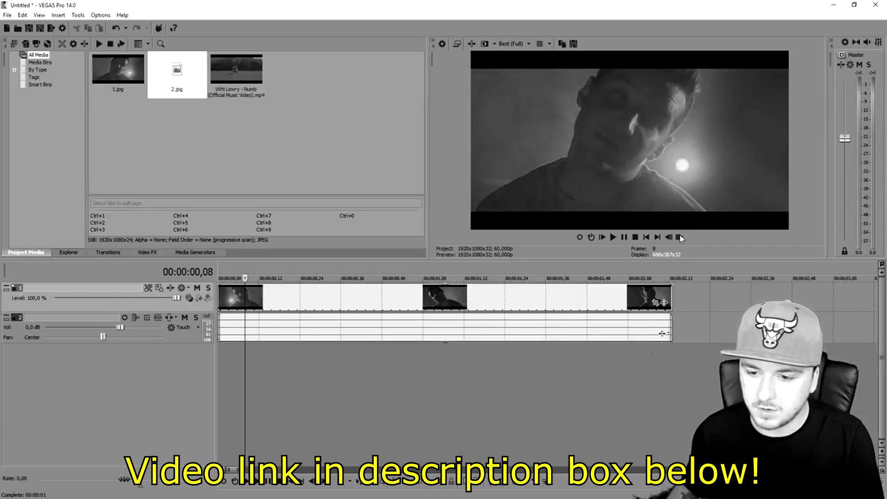
{"action": "left_click", "coordinate": [680, 237]}
{"action": "left_click", "coordinate": [680, 237]}
{"action": "left_click", "coordinate": [679, 236]}
{"action": "left_click", "coordinate": [679, 237]}
{"action": "left_click", "coordinate": [680, 236]}
{"action": "left_click", "coordinate": [573, 43]}
{"action": "type", "text": "3"}
{"action": "key", "text": "Return"}
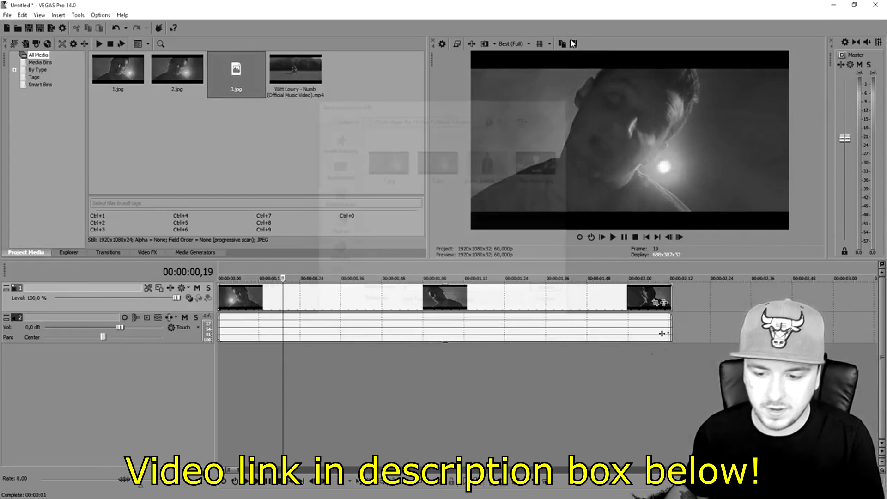
- Save the frame four frames later as snapshot 4.jpg
{"action": "left_click", "coordinate": [680, 237]}
{"action": "left_click", "coordinate": [679, 237]}
{"action": "left_click", "coordinate": [680, 237]}
{"action": "left_click", "coordinate": [679, 237]}
{"action": "left_click", "coordinate": [679, 237]}
{"action": "left_click", "coordinate": [679, 236]}
{"action": "left_click", "coordinate": [680, 237]}
{"action": "left_click", "coordinate": [679, 236]}
{"action": "left_click", "coordinate": [679, 237]}
{"action": "left_click", "coordinate": [572, 44]}
{"action": "type", "text": "4"}
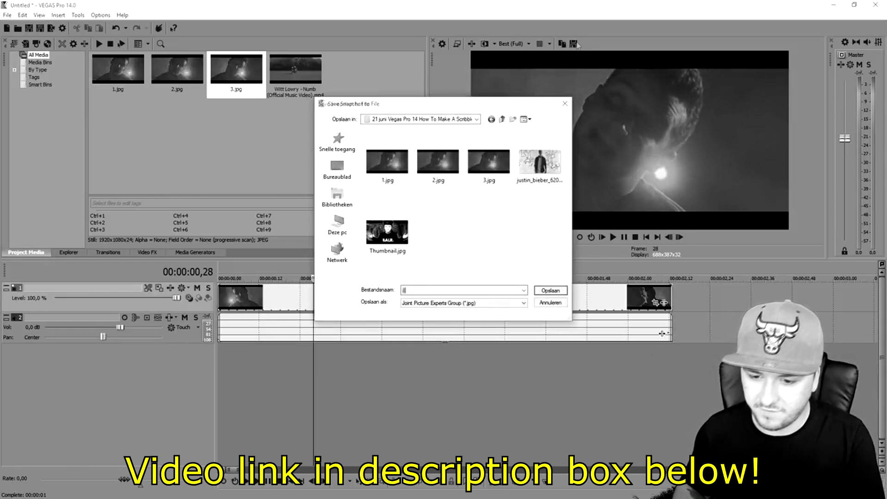
{"action": "key", "text": "Return"}
- Save snapshots 5.jpg and 6.jpg, three and then two frames further along
{"action": "left_click", "coordinate": [679, 237]}
{"action": "left_click", "coordinate": [679, 237]}
{"action": "left_click", "coordinate": [679, 237]}
{"action": "left_click", "coordinate": [679, 237]}
{"action": "left_click", "coordinate": [680, 237]}
{"action": "left_click", "coordinate": [680, 237]}
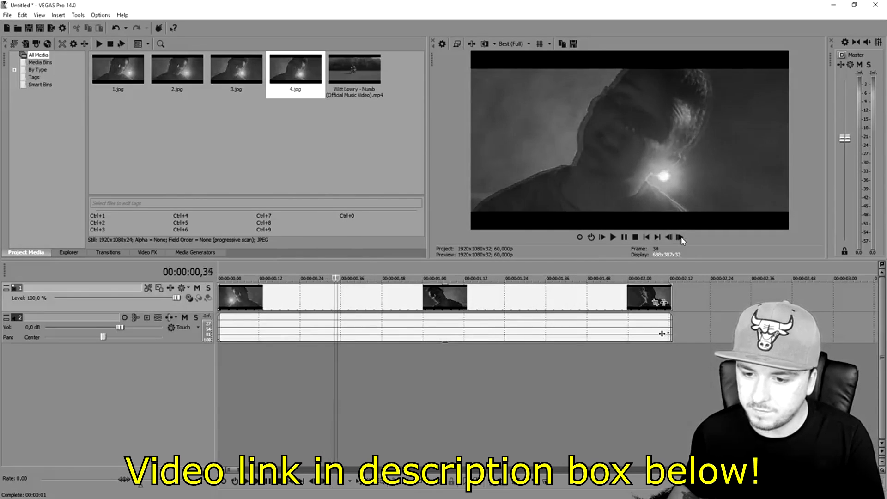
{"action": "left_click", "coordinate": [680, 236]}
{"action": "left_click", "coordinate": [679, 237]}
{"action": "left_click", "coordinate": [572, 44]}
{"action": "type", "text": "5"}
{"action": "key", "text": "Return"}
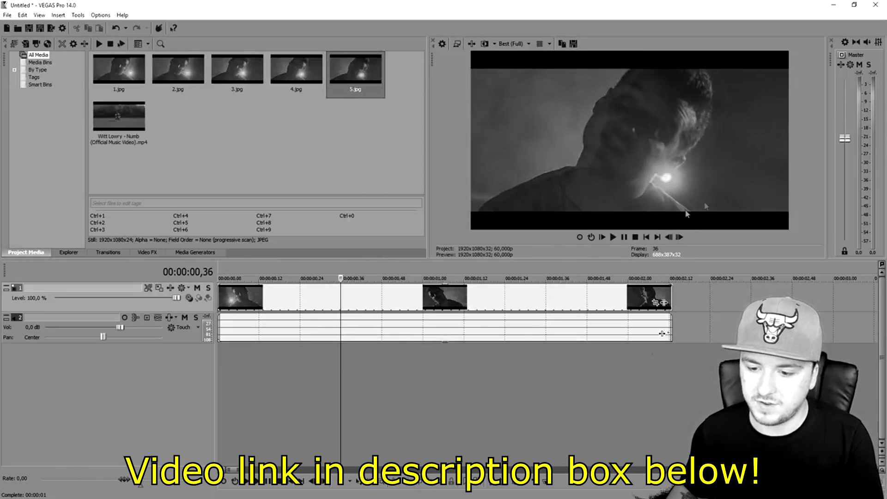
{"action": "left_click", "coordinate": [679, 237]}
{"action": "left_click", "coordinate": [679, 237]}
{"action": "left_click", "coordinate": [680, 237]}
{"action": "left_click", "coordinate": [679, 237]}
{"action": "left_click", "coordinate": [573, 44]}
{"action": "type", "text": "6"}
{"action": "key", "text": "Return"}
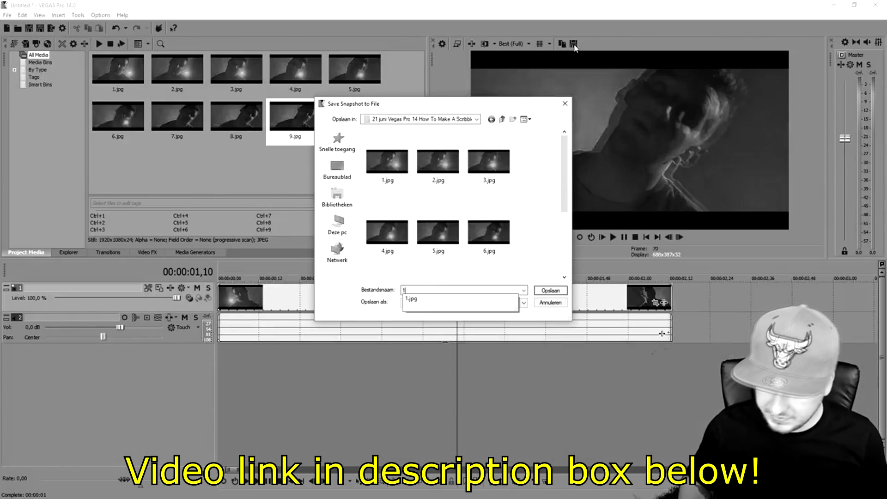
- Confirm the final snapshot as 10.jpg
{"action": "key", "text": "Return"}
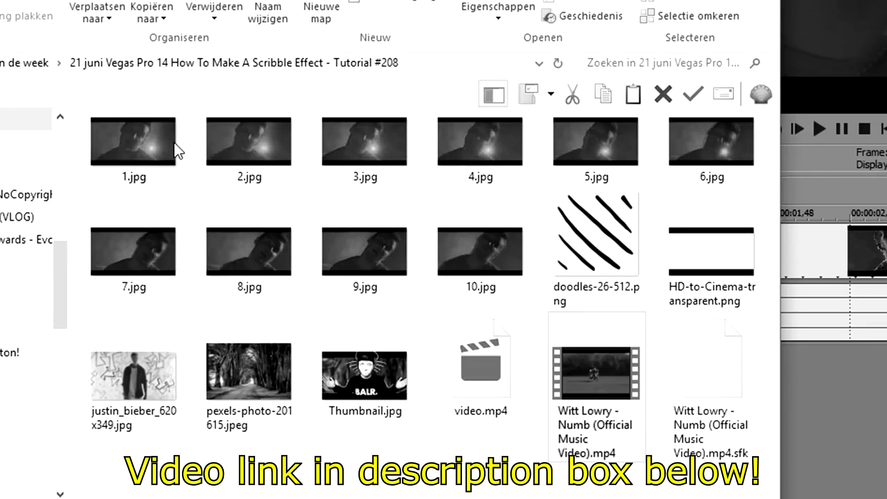
- Open snapshot 1.jpg in Paint from its Openen met menu
{"action": "right_click", "coordinate": [136, 130]}
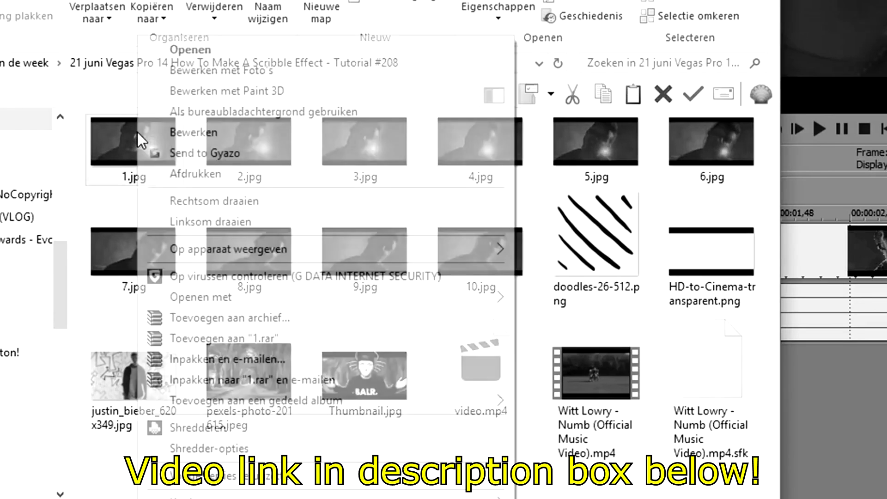
{"action": "mouse_move", "coordinate": [353, 295]}
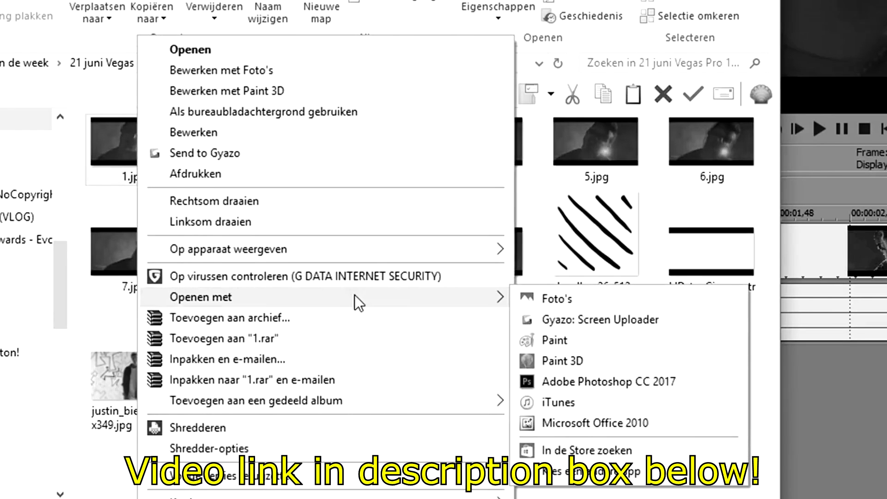
{"action": "left_click", "coordinate": [593, 336]}
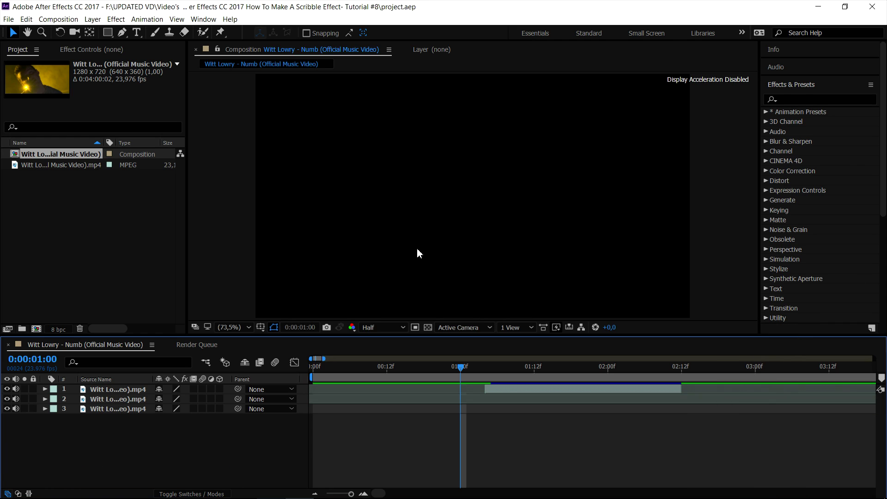
- Scrub the clip, then park the current time at 0:00:01:04 where layer 1 begins
{"action": "left_click", "coordinate": [80, 195]}
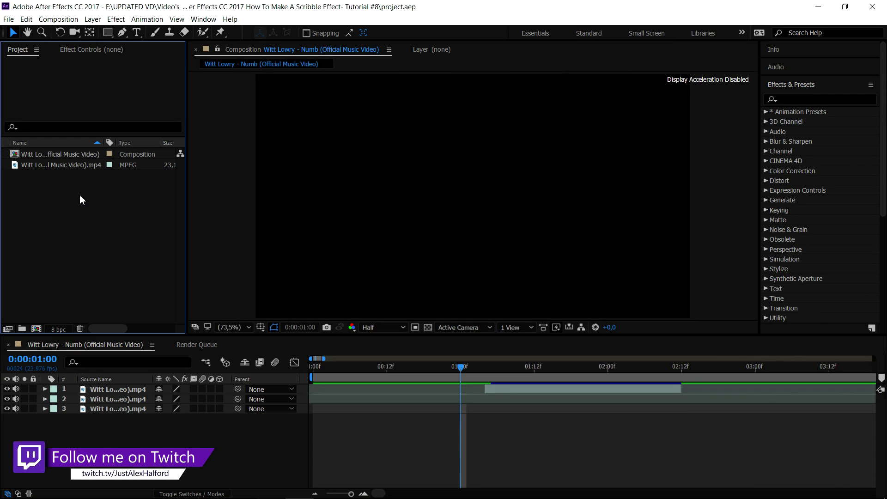
{"action": "left_click", "coordinate": [486, 366]}
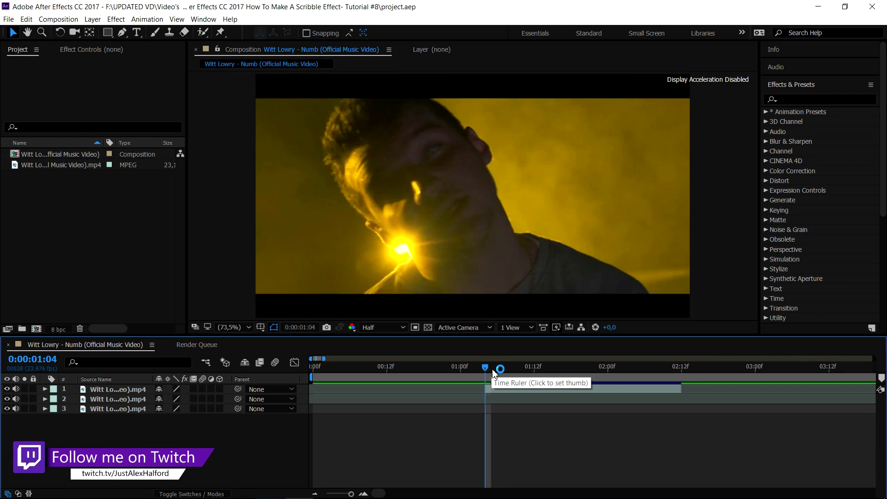
{"action": "left_click_drag", "start_coordinate": [500, 371], "coordinate": [644, 369]}
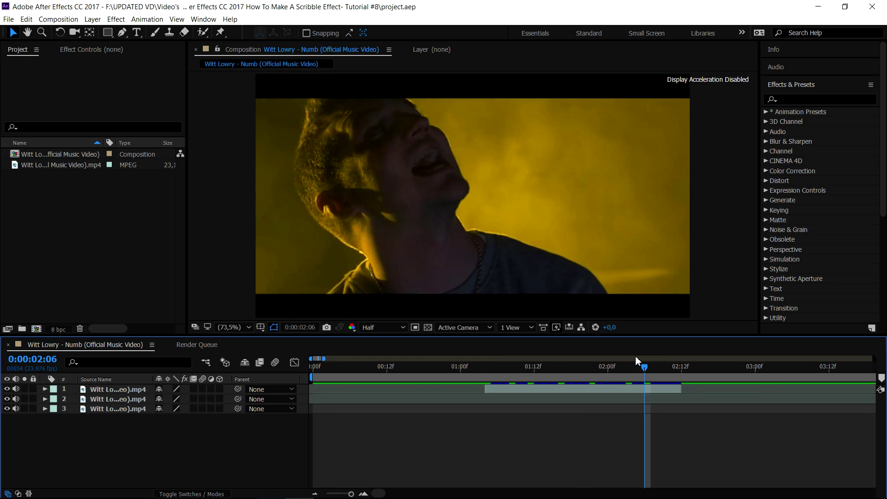
{"action": "left_click", "coordinate": [495, 368]}
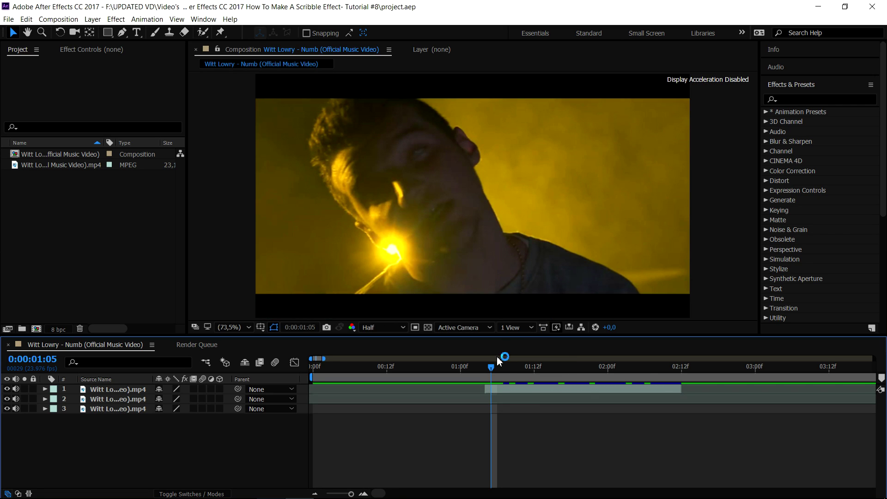
{"action": "left_click", "coordinate": [484, 391]}
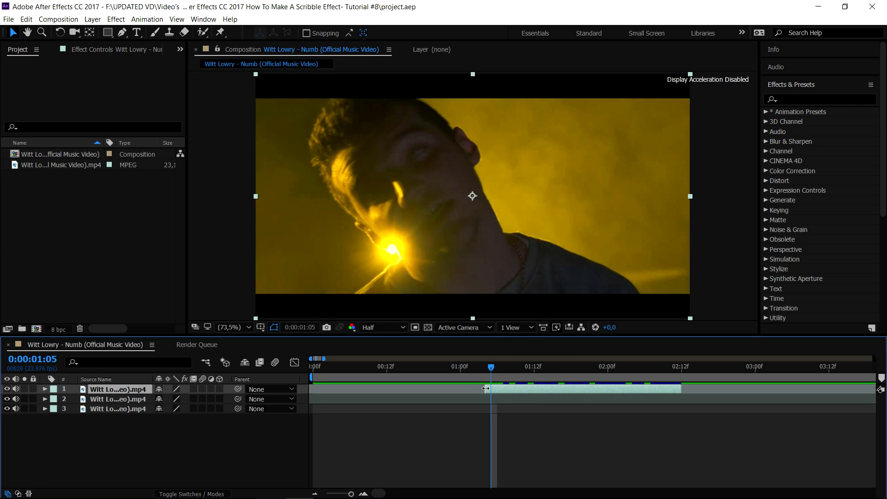
{"action": "left_click", "coordinate": [485, 368]}
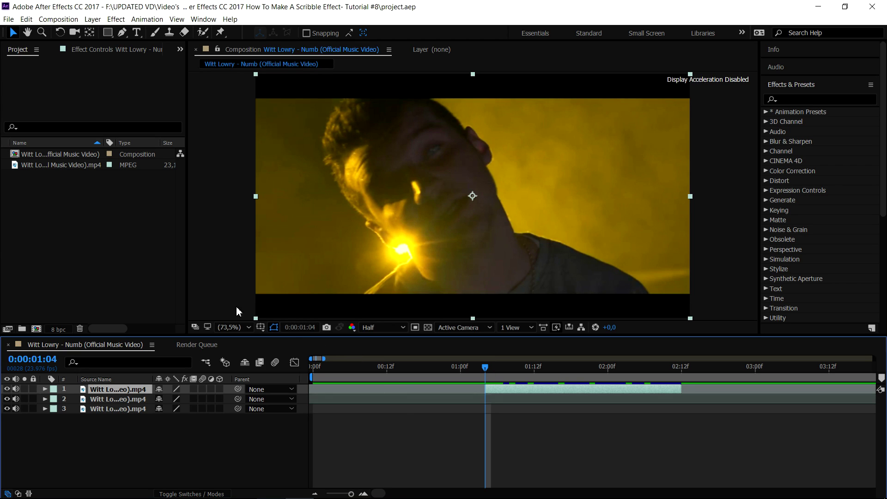
{"action": "left_click", "coordinate": [221, 282]}
{"action": "left_click", "coordinate": [378, 366]}
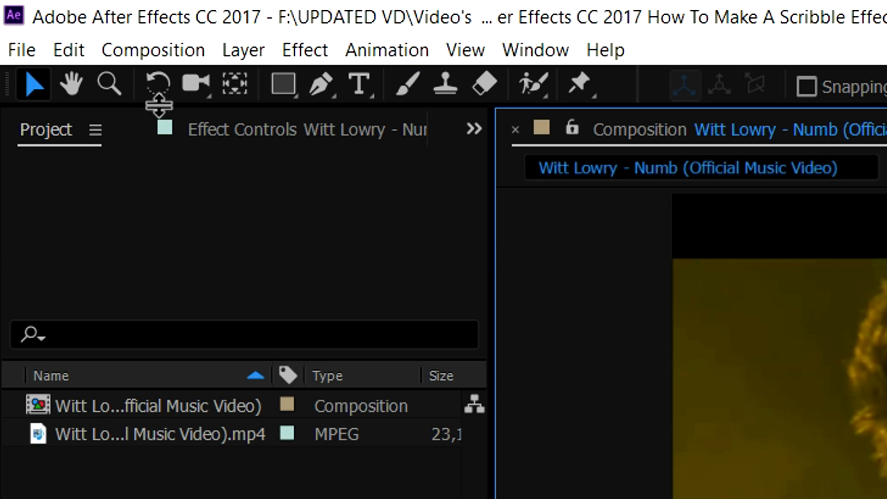
- Queue the 0:00:01:04 frame for export with Save Frame As > File
{"action": "left_click", "coordinate": [171, 54]}
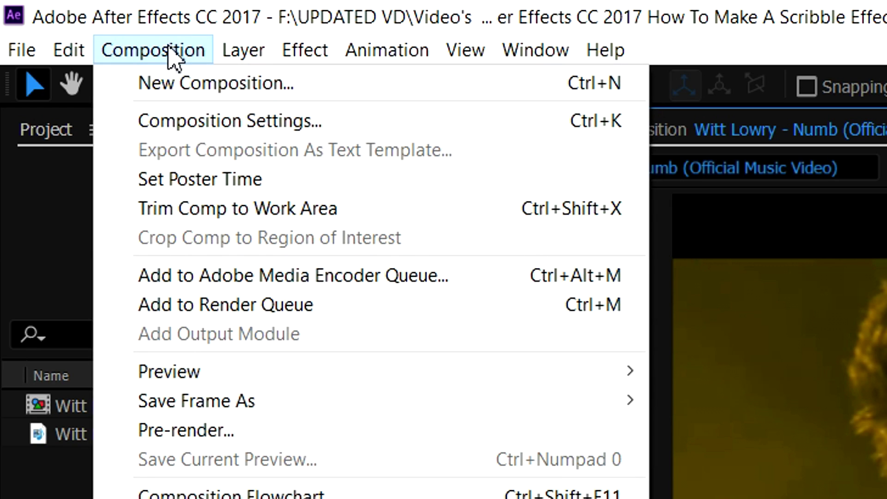
{"action": "left_click", "coordinate": [430, 402]}
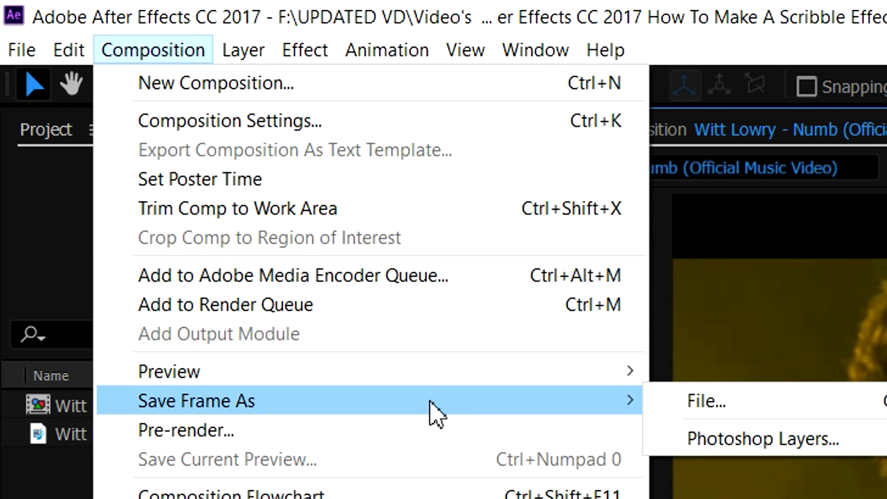
{"action": "left_click", "coordinate": [690, 409]}
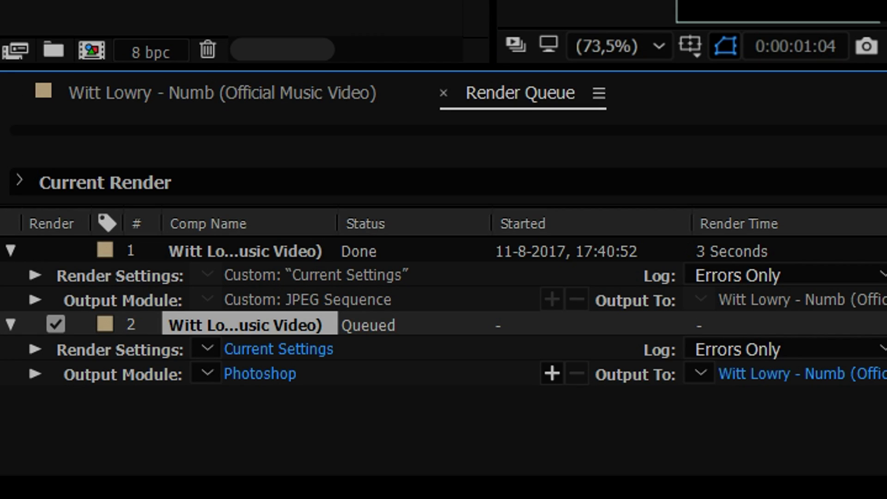
- Set the queued frame's render settings to Best quality and Full resolution
{"action": "left_click", "coordinate": [284, 358]}
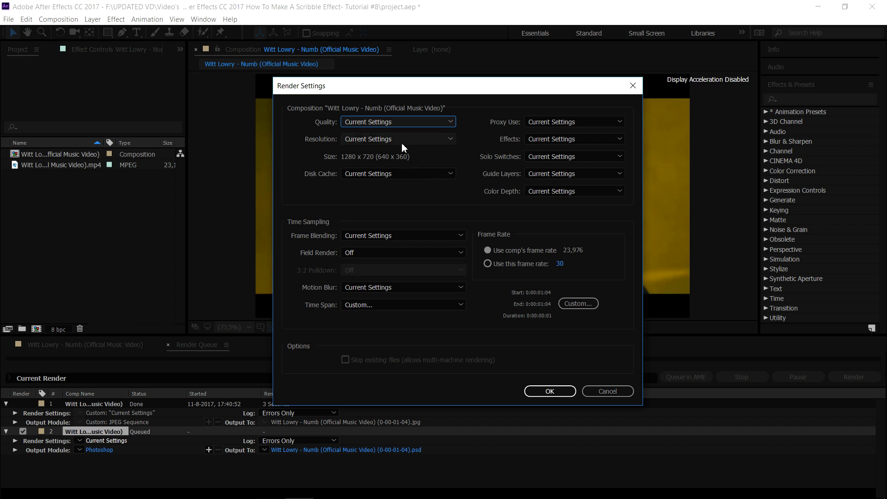
{"action": "left_click", "coordinate": [394, 124]}
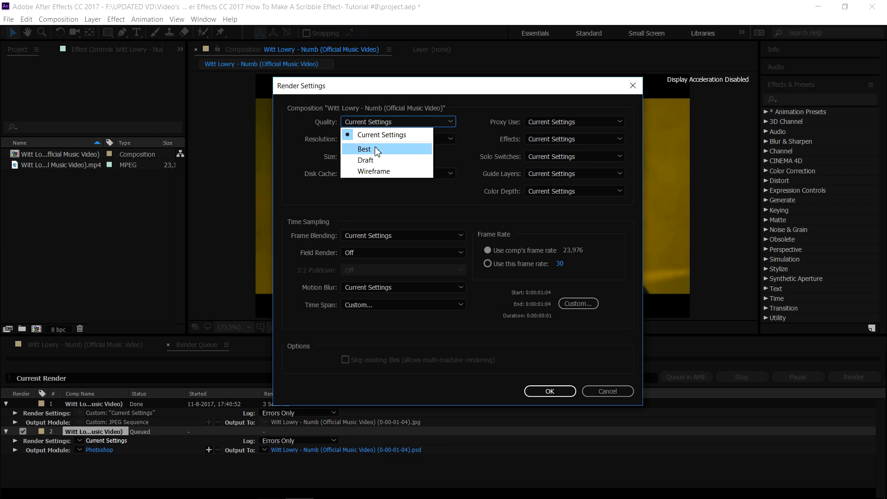
{"action": "left_click", "coordinate": [364, 149]}
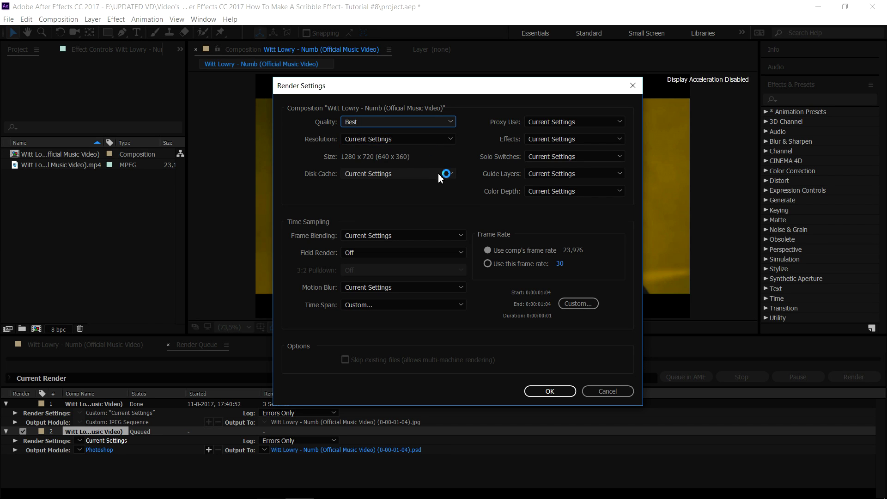
{"action": "left_click", "coordinate": [395, 140]}
{"action": "left_click", "coordinate": [387, 166]}
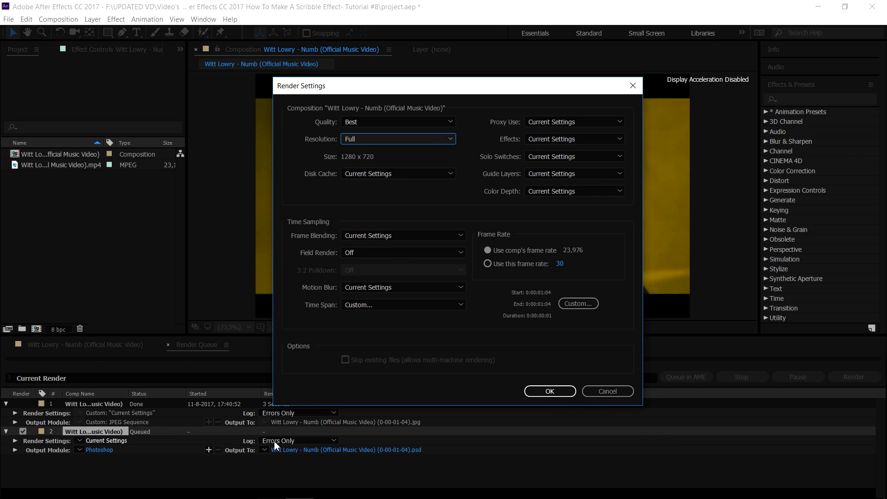
{"action": "left_click", "coordinate": [549, 391]}
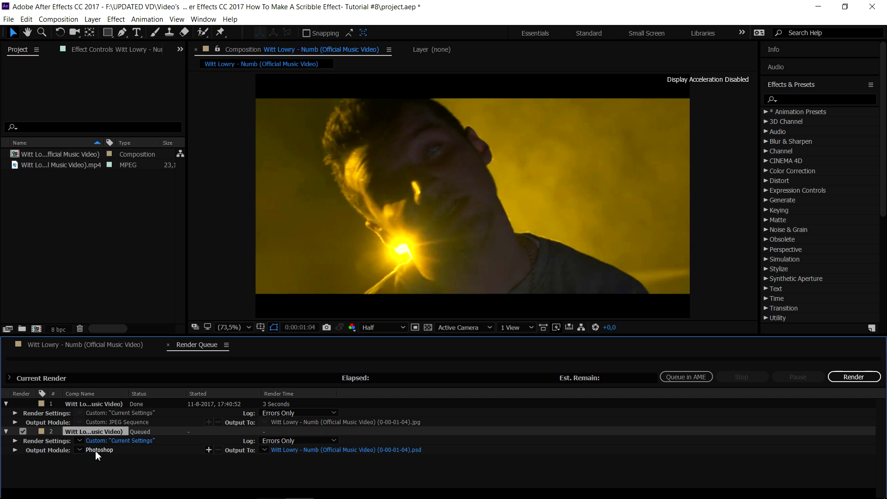
- Set the queued frame's output module format to JPEG Sequence
{"action": "left_click", "coordinate": [95, 450]}
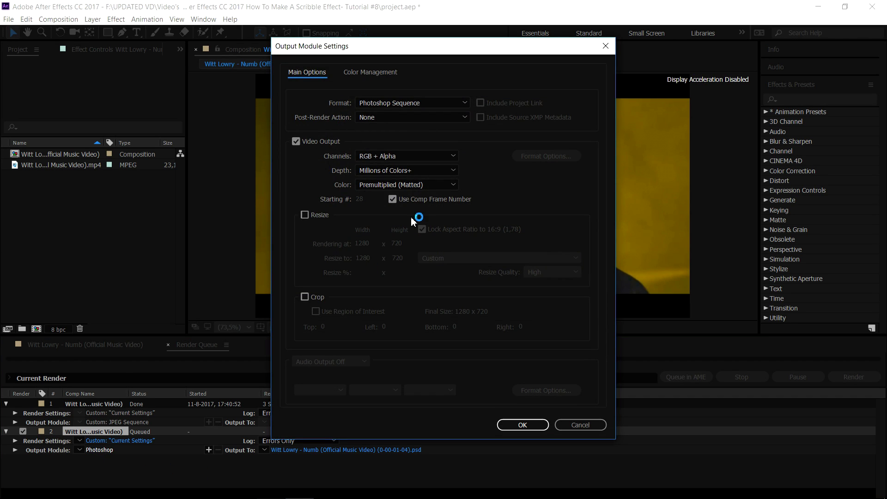
{"action": "left_click", "coordinate": [421, 103]}
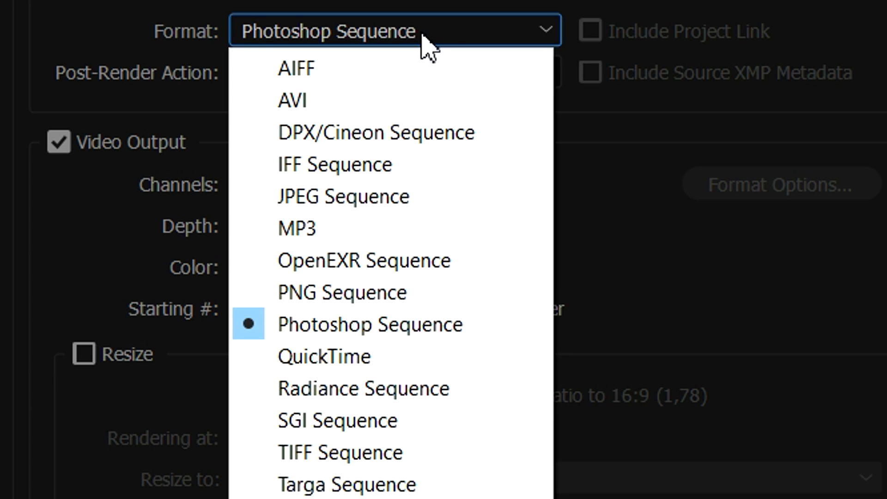
{"action": "left_click", "coordinate": [442, 199]}
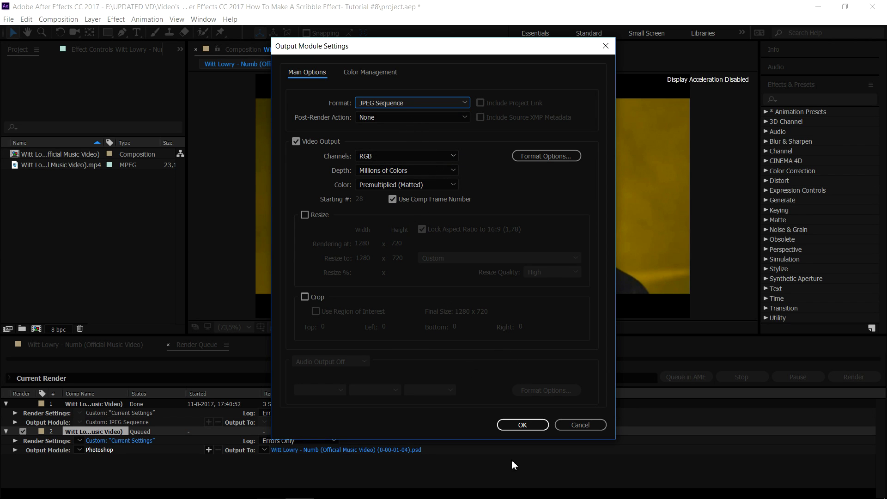
{"action": "left_click", "coordinate": [520, 429]}
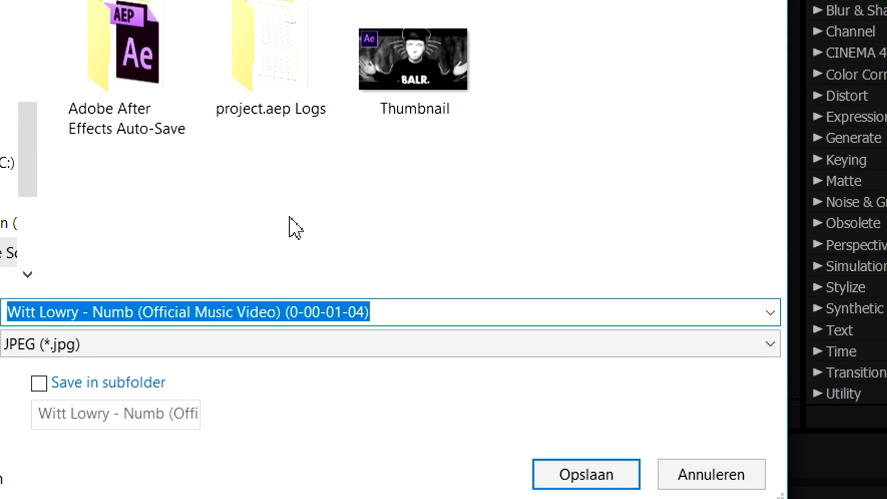
- Name the output F1 and render the frame to the project folder
{"action": "type", "text": "F1"}
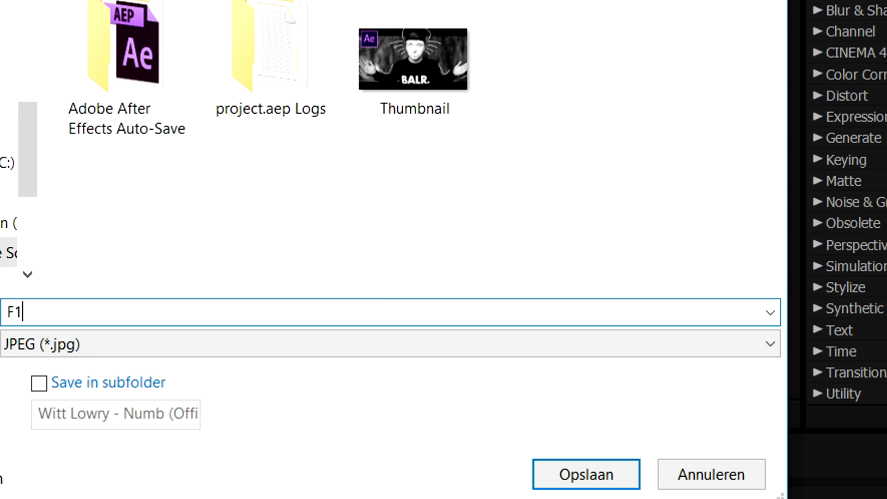
{"action": "left_click", "coordinate": [596, 475]}
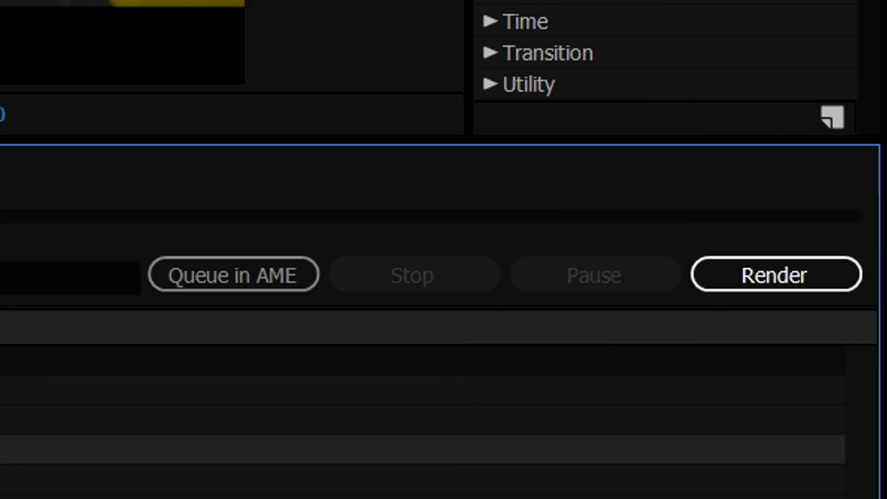
{"action": "left_click", "coordinate": [727, 283]}
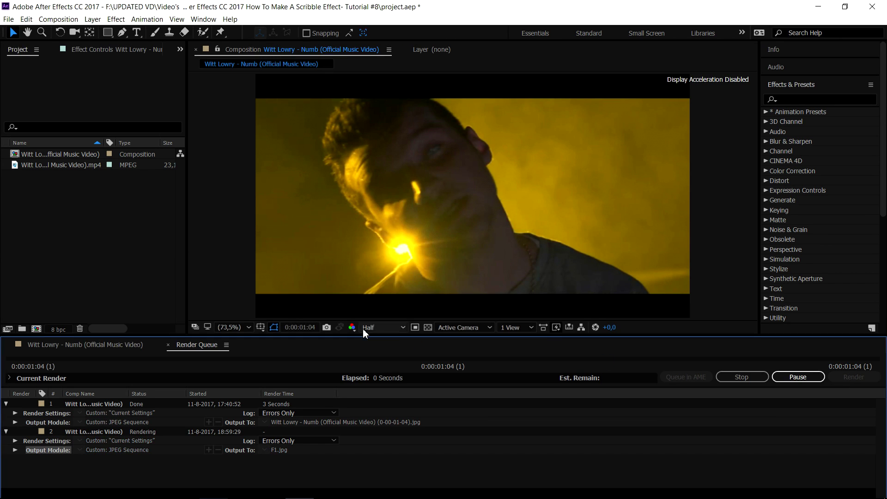
{"action": "left_click", "coordinate": [197, 488]}
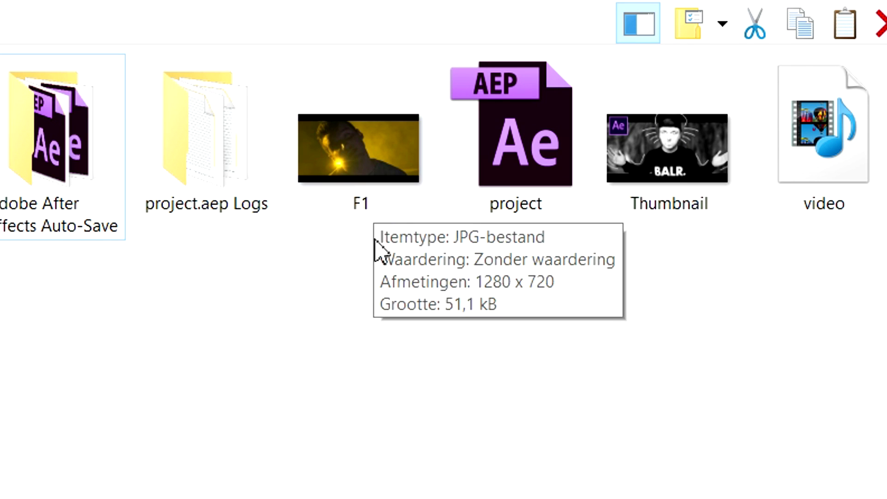
- Open the rendered F1.jpg in Paint from its Openen met menu
{"action": "double_click", "coordinate": [372, 194]}
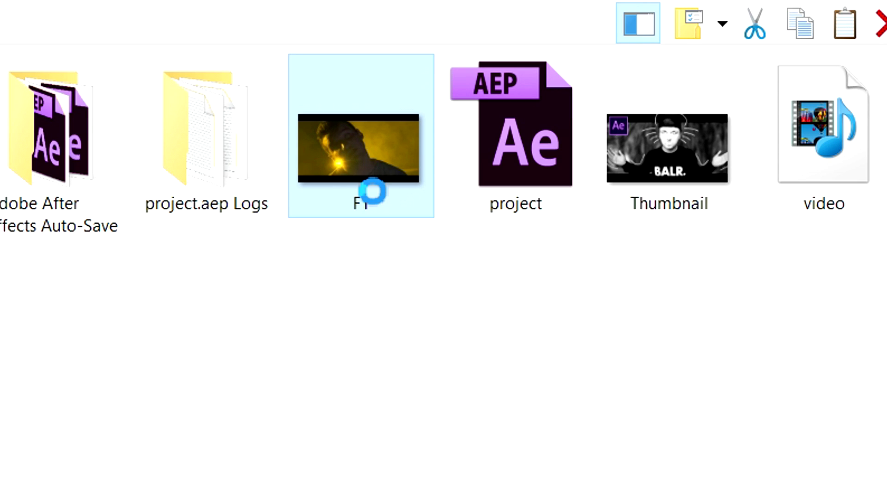
{"action": "right_click", "coordinate": [372, 199]}
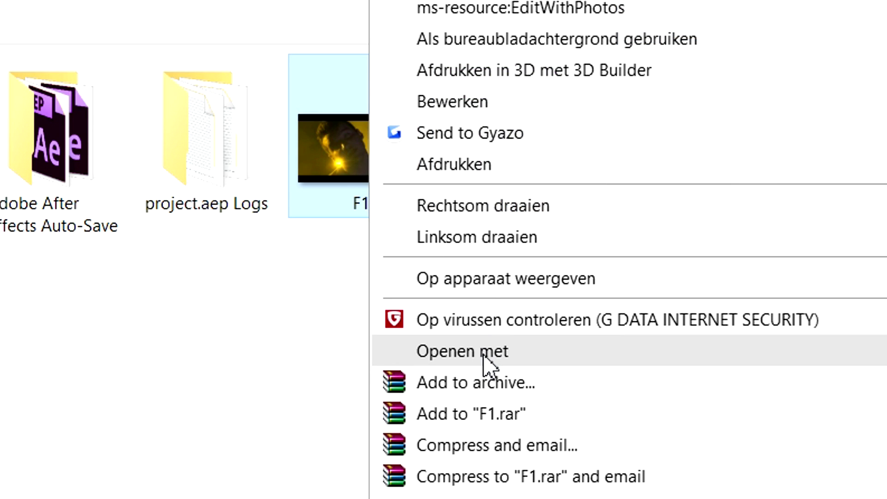
{"action": "mouse_move", "coordinate": [485, 365]}
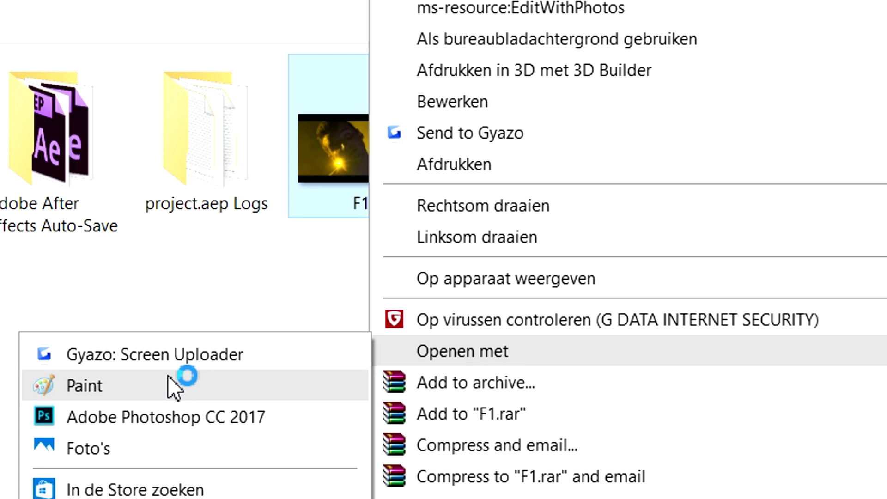
{"action": "left_click", "coordinate": [175, 382]}
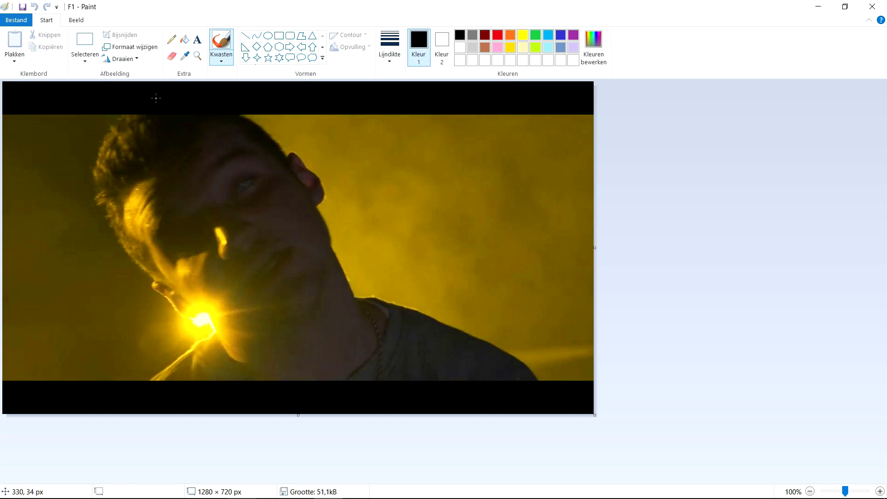
- Scribble white basic-brush strokes over F1, undoing one unwanted stroke with Ctrl+Z
{"action": "left_click", "coordinate": [221, 61]}
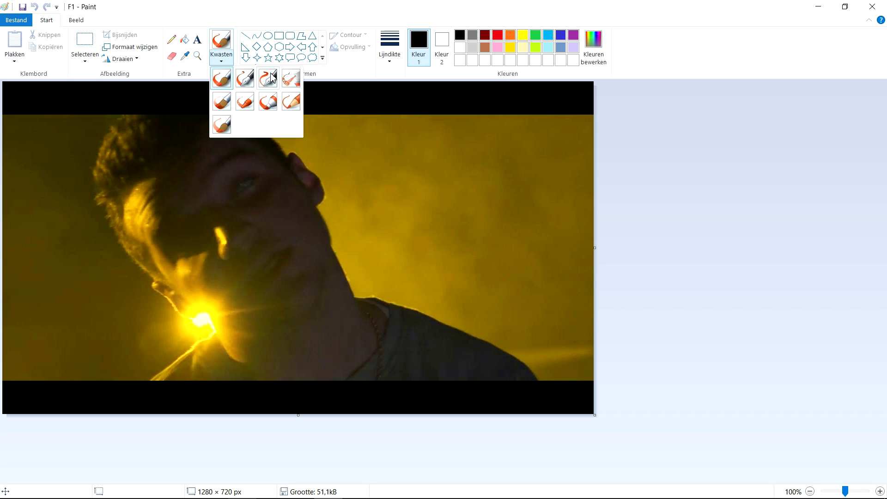
{"action": "left_click", "coordinate": [232, 85]}
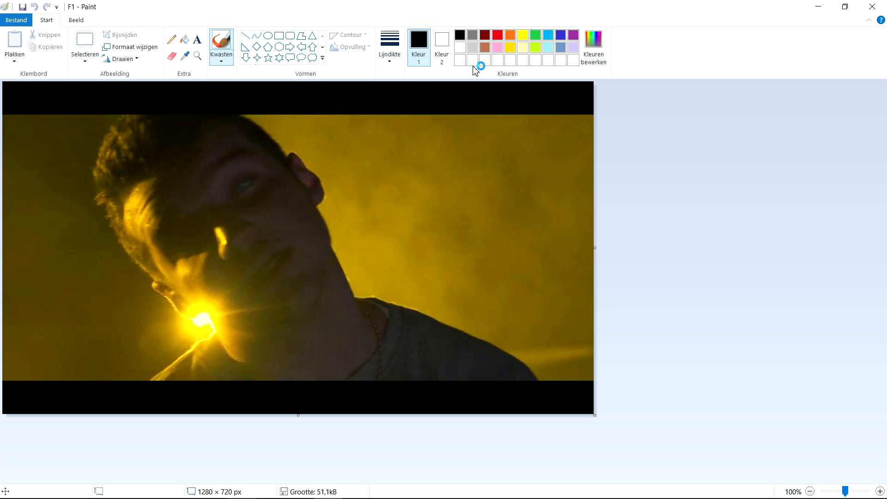
{"action": "left_click", "coordinate": [464, 46]}
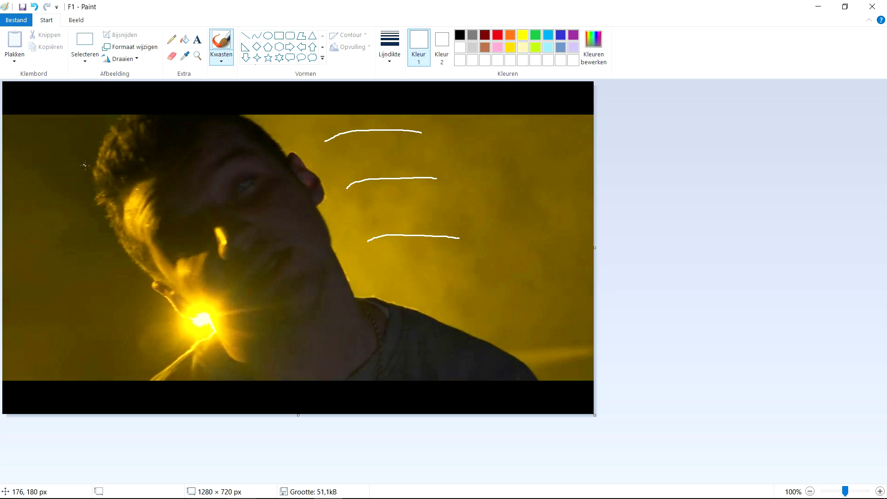
{"action": "key", "text": "ctrl+z"}
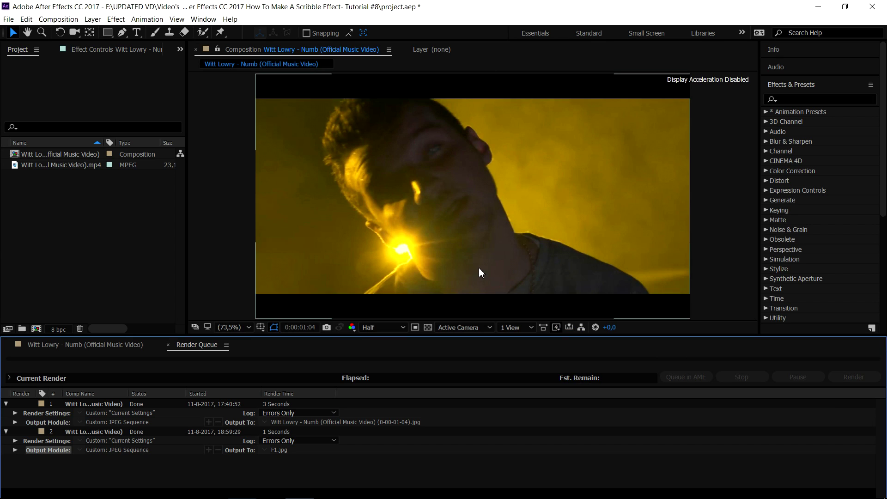
- Move the composition's current time one frame later to 0:00:01:05
{"action": "left_click", "coordinate": [71, 346]}
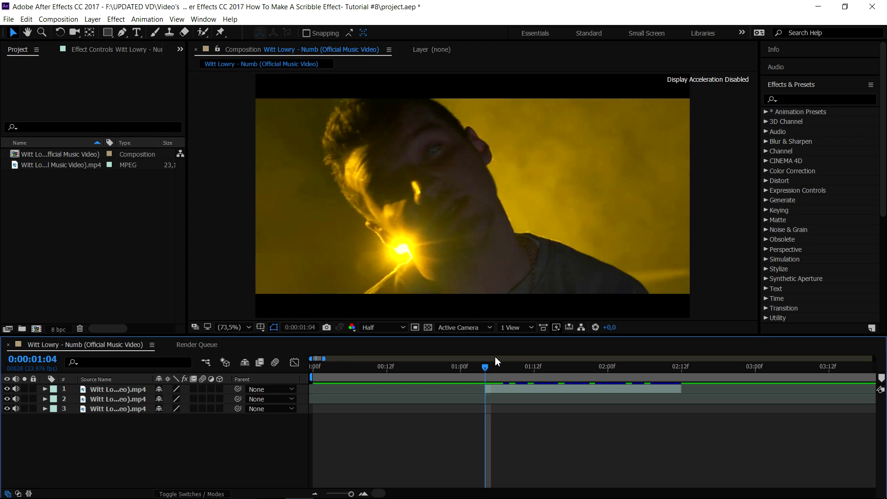
{"action": "scroll", "coordinate": [351, 369], "scroll_direction": "up", "scroll_amount": 3}
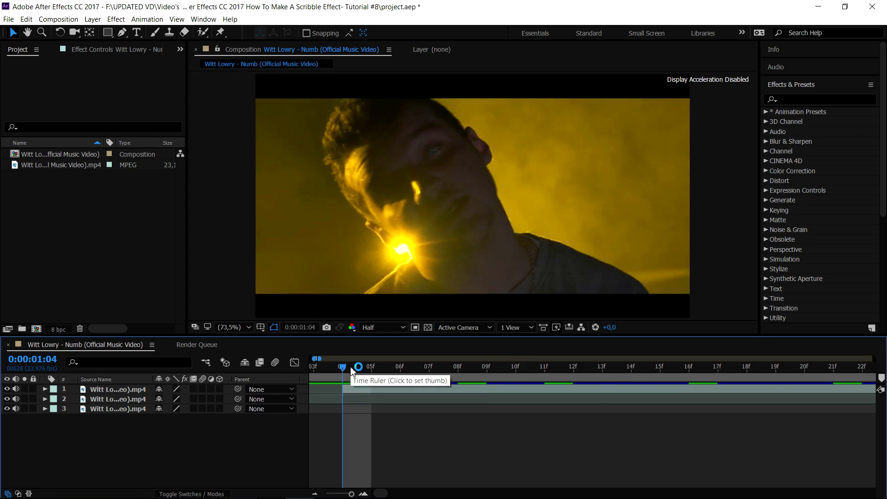
{"action": "left_click", "coordinate": [375, 370]}
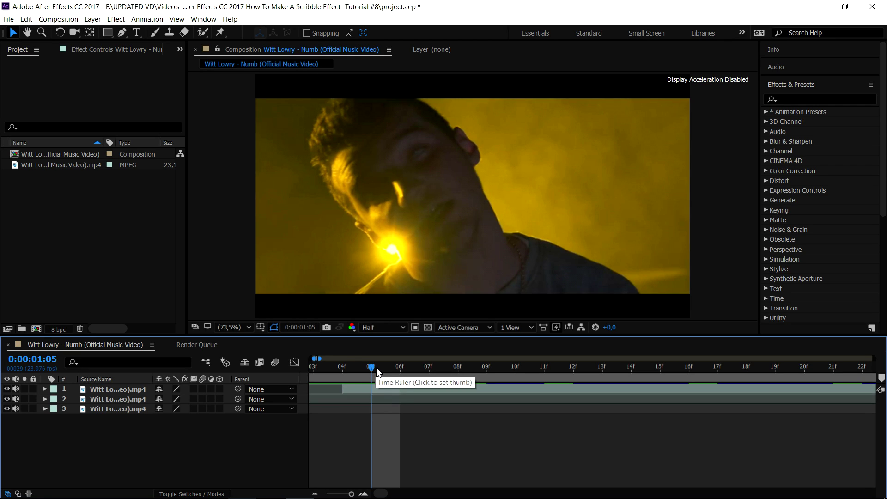
- Queue the 0:00:01:05 frame as a file export at Best render quality
{"action": "left_click", "coordinate": [57, 21]}
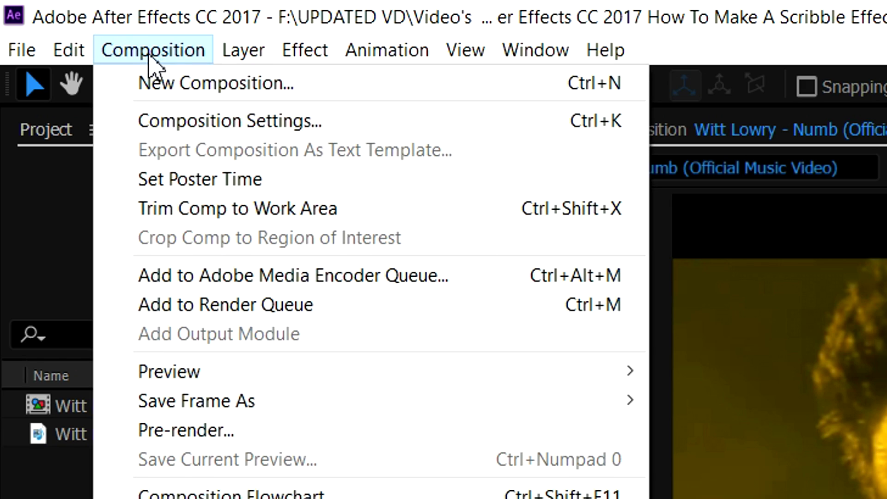
{"action": "mouse_move", "coordinate": [435, 377]}
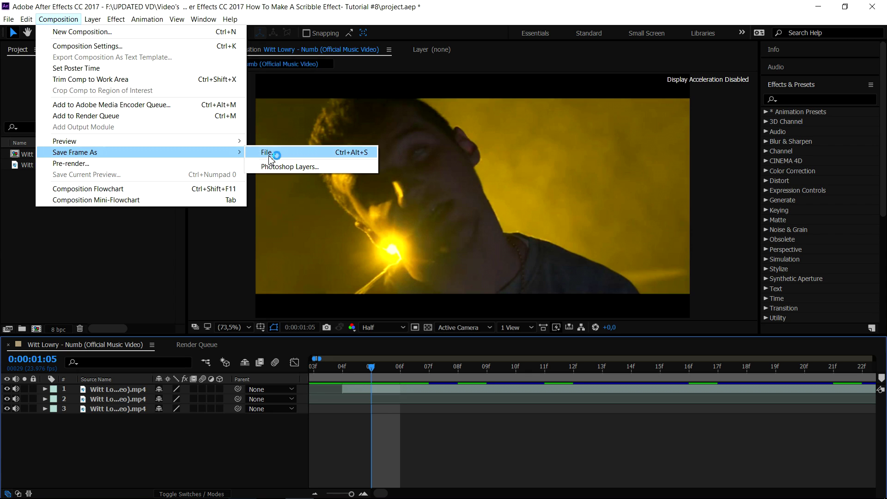
{"action": "left_click", "coordinate": [706, 401]}
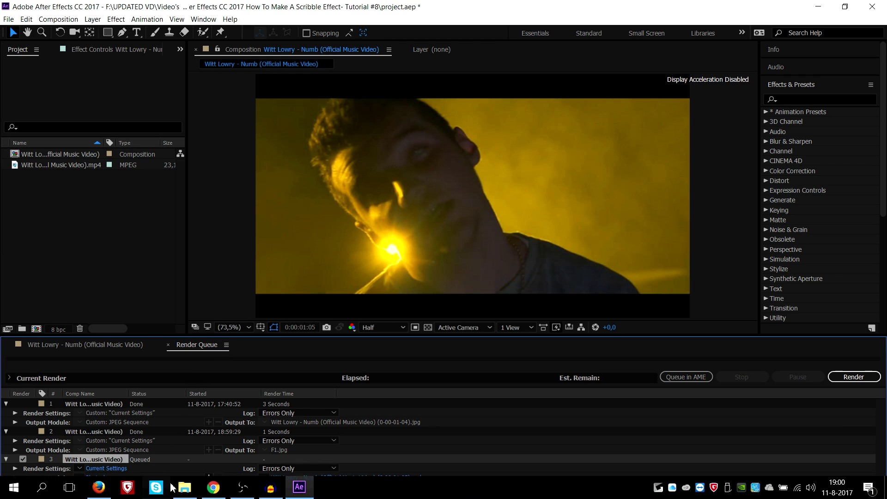
{"action": "left_click", "coordinate": [108, 469]}
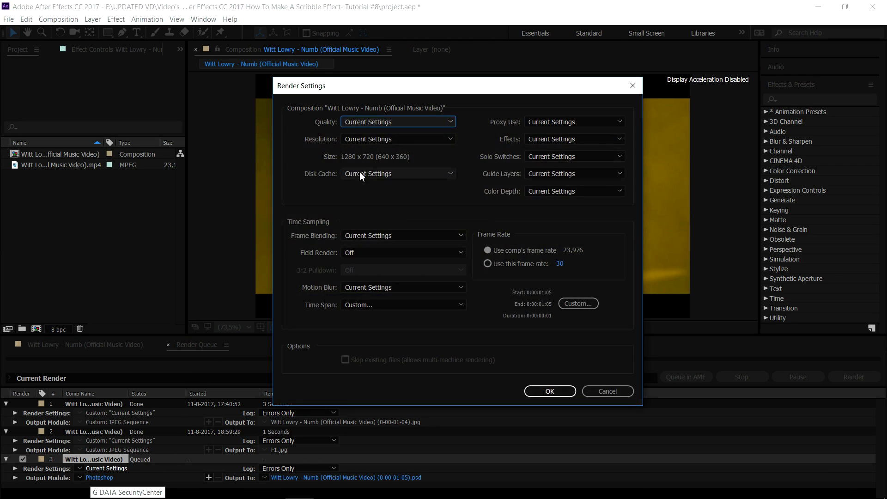
{"action": "left_click", "coordinate": [384, 122]}
{"action": "left_click", "coordinate": [382, 149]}
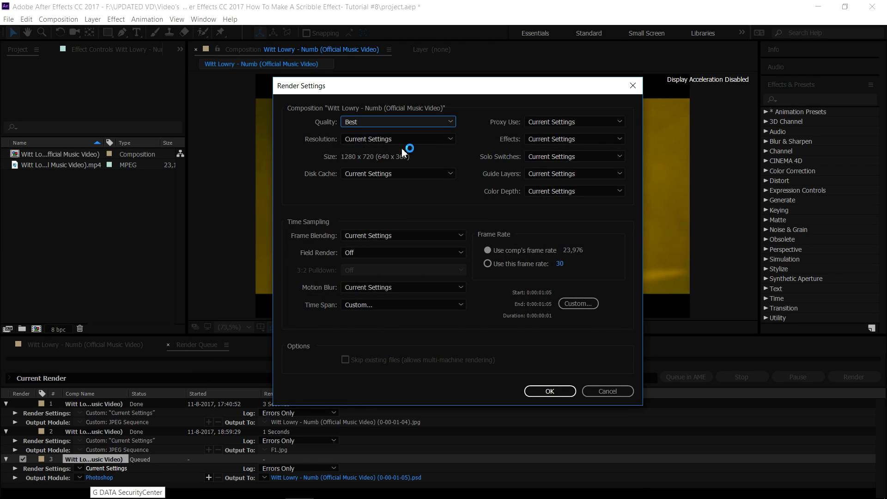
{"action": "left_click", "coordinate": [552, 393]}
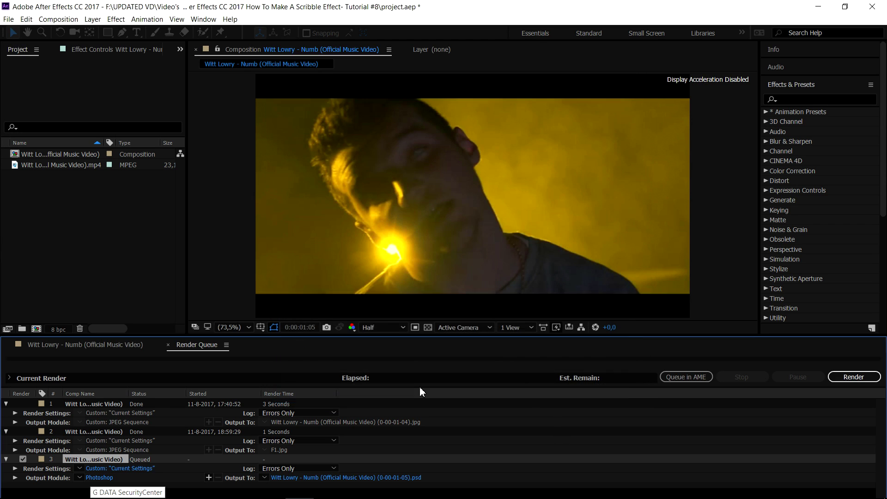
- Render the queued frame as JPEG Sequence output named F2.jpg
{"action": "left_click", "coordinate": [110, 477]}
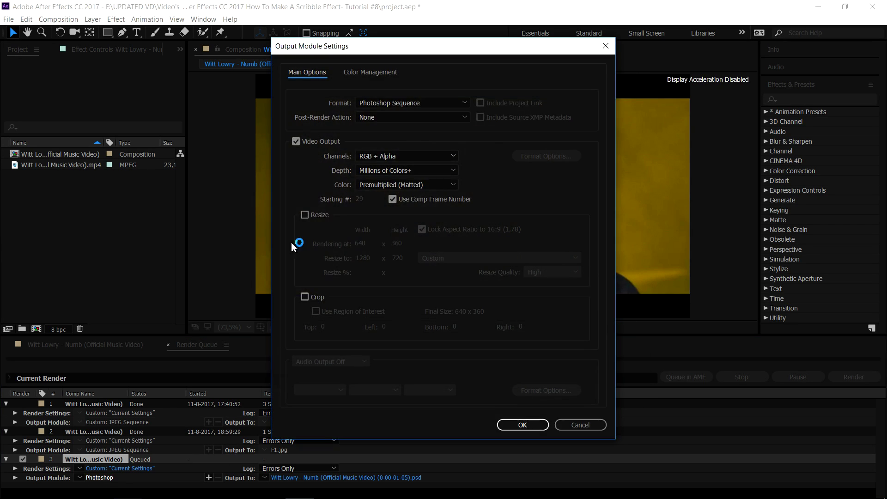
{"action": "left_click", "coordinate": [398, 103]}
{"action": "left_click", "coordinate": [422, 162]}
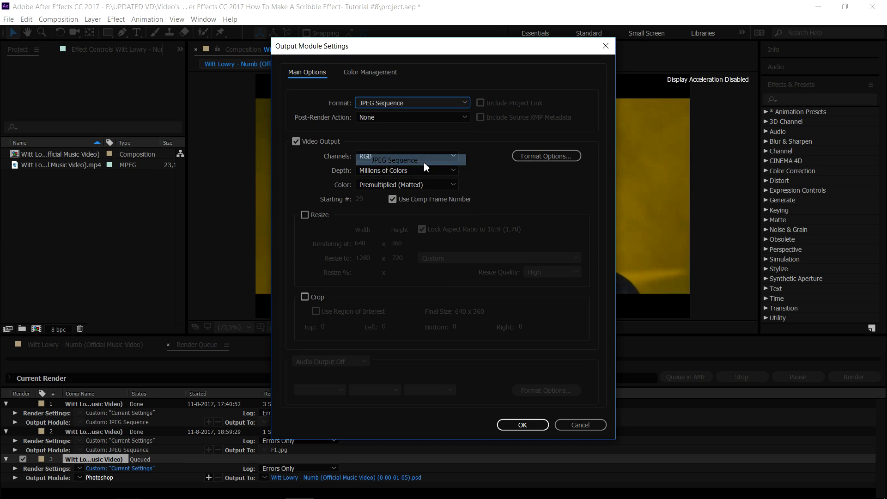
{"action": "left_click", "coordinate": [522, 424]}
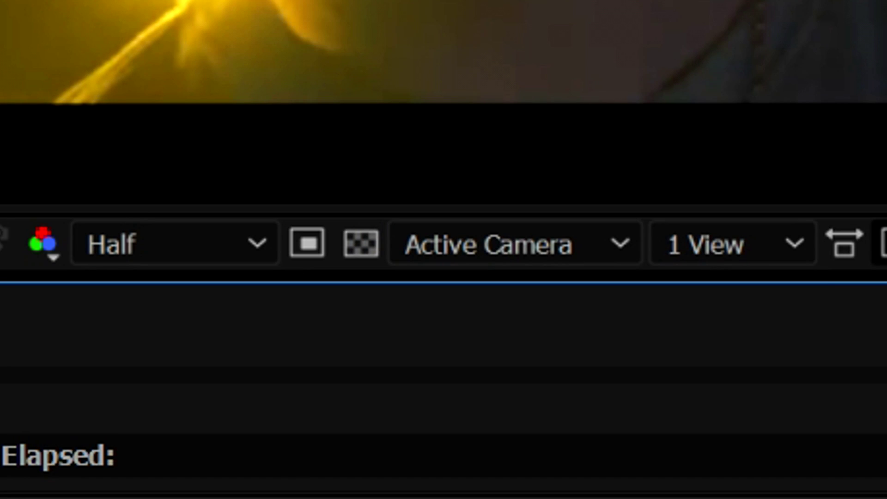
{"action": "type", "text": "F2"}
{"action": "key", "text": "Return"}
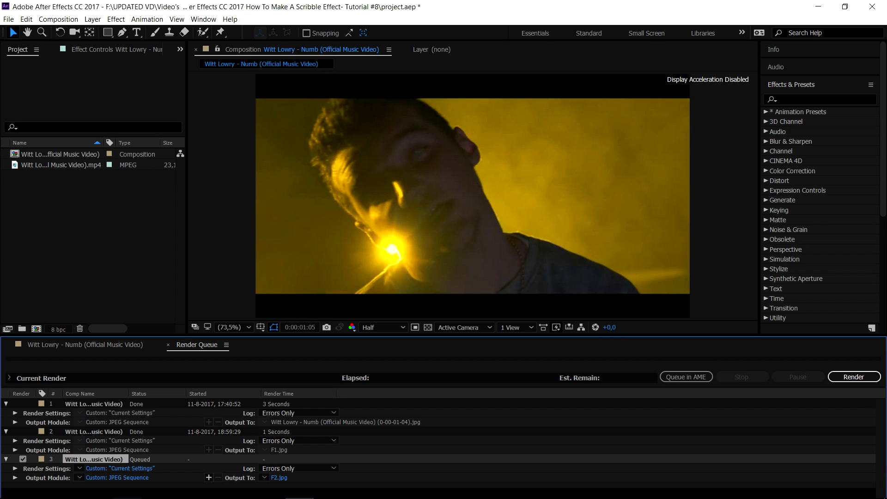
{"action": "left_click", "coordinate": [844, 380]}
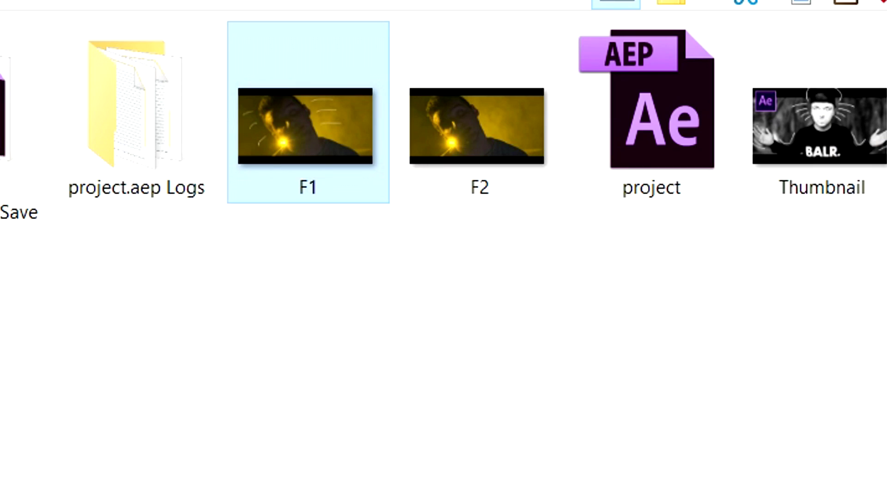
- Open the rendered F2.jpg in Paint
{"action": "left_click", "coordinate": [465, 105]}
{"action": "right_click", "coordinate": [463, 105]}
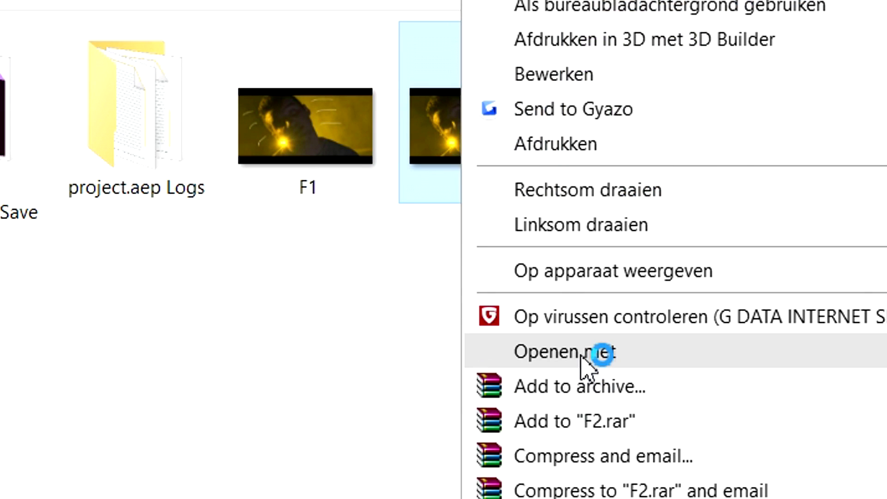
{"action": "mouse_move", "coordinate": [554, 360]}
{"action": "left_click", "coordinate": [167, 390]}
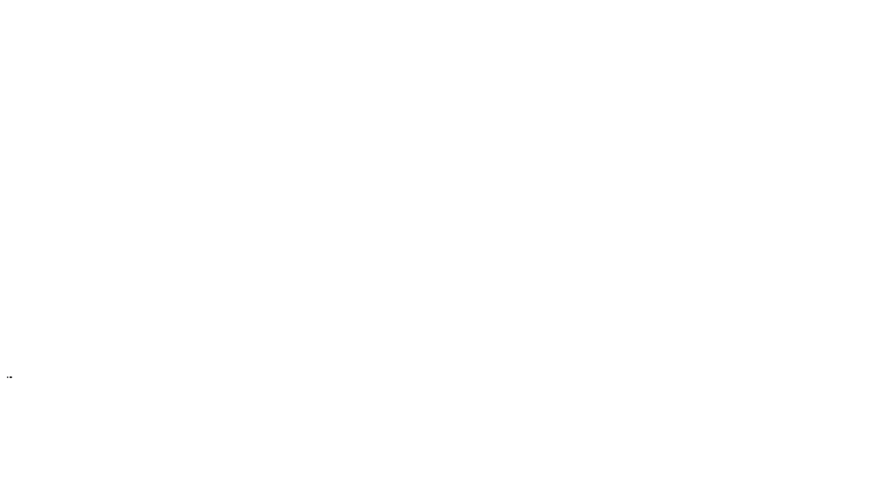
{"action": "scroll", "coordinate": [310, 164], "scroll_direction": "up", "scroll_amount": 2}
- Draw red curved scribble strokes right and left of the face in F2, then save and close Paint
{"action": "scroll", "coordinate": [246, 148], "scroll_direction": "down", "scroll_amount": 1}
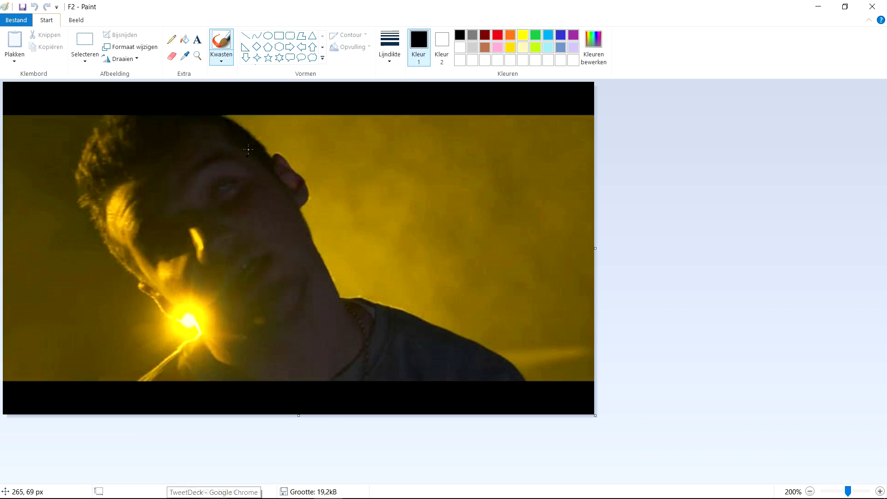
{"action": "left_click", "coordinate": [498, 35]}
{"action": "left_click_drag", "start_coordinate": [313, 141], "coordinate": [444, 156]}
{"action": "mouse_move", "coordinate": [360, 190]}
{"action": "left_mouse_down"}
{"action": "mouse_move", "coordinate": [429, 197]}
{"action": "mouse_move", "coordinate": [484, 215]}
{"action": "left_mouse_up"}
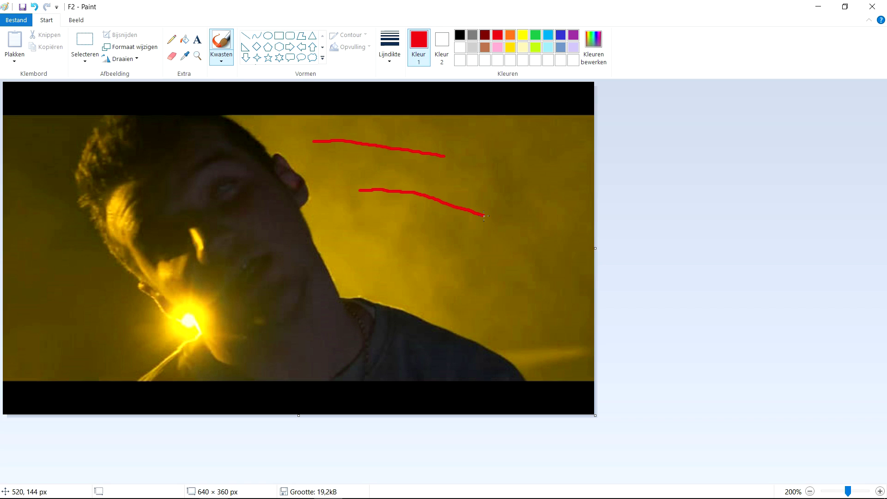
{"action": "mouse_move", "coordinate": [372, 230]}
{"action": "left_mouse_down"}
{"action": "mouse_move", "coordinate": [410, 232]}
{"action": "mouse_move", "coordinate": [492, 267]}
{"action": "left_mouse_up"}
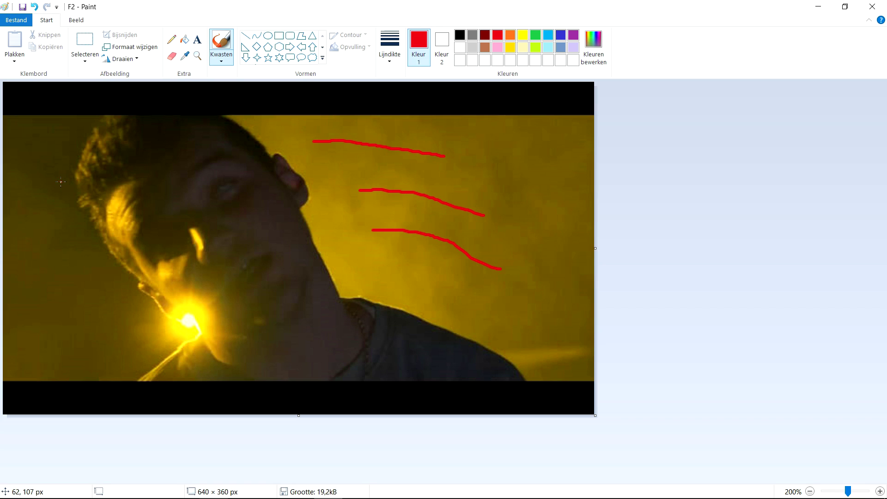
{"action": "left_click_drag", "start_coordinate": [73, 241], "coordinate": [55, 274]}
{"action": "mouse_move", "coordinate": [112, 291]}
{"action": "left_mouse_down"}
{"action": "mouse_move", "coordinate": [95, 308]}
{"action": "mouse_move", "coordinate": [90, 331]}
{"action": "left_mouse_up"}
{"action": "left_click", "coordinate": [871, 6]}
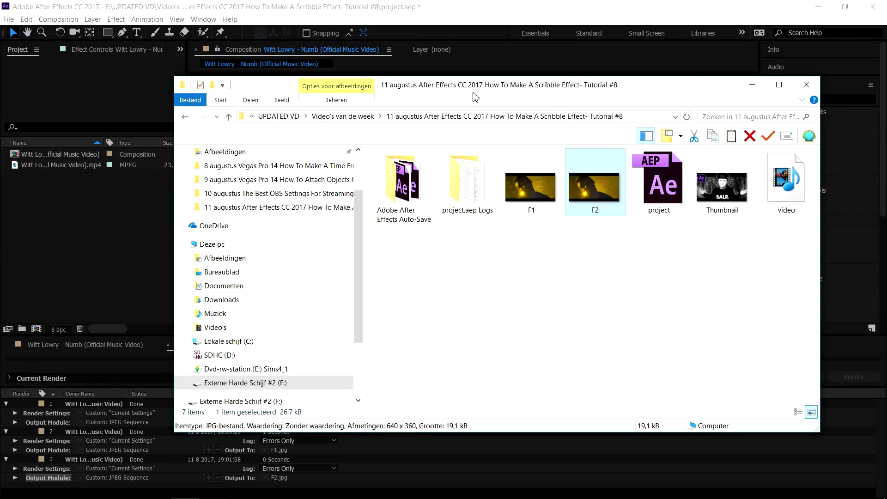
- Export the frame at 0:00:01:06 with Best quality as a JPEG Sequence render
{"action": "left_click", "coordinate": [448, 10]}
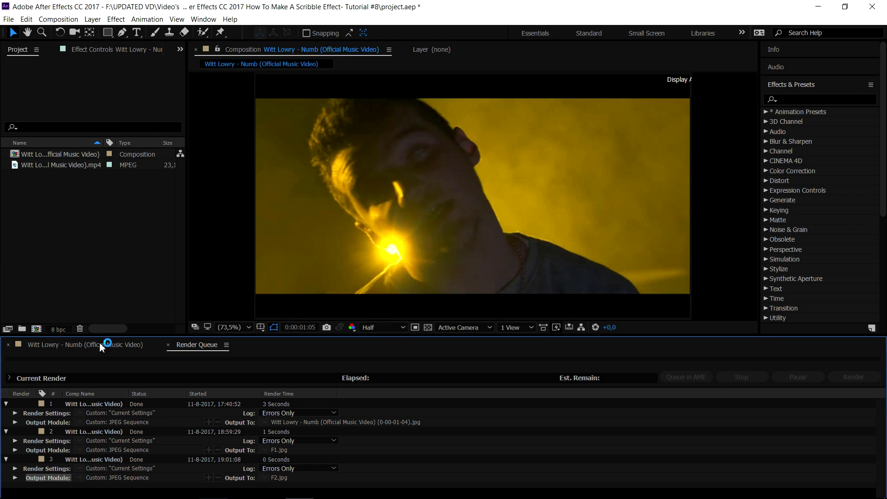
{"action": "left_click", "coordinate": [99, 342]}
{"action": "left_click", "coordinate": [401, 368]}
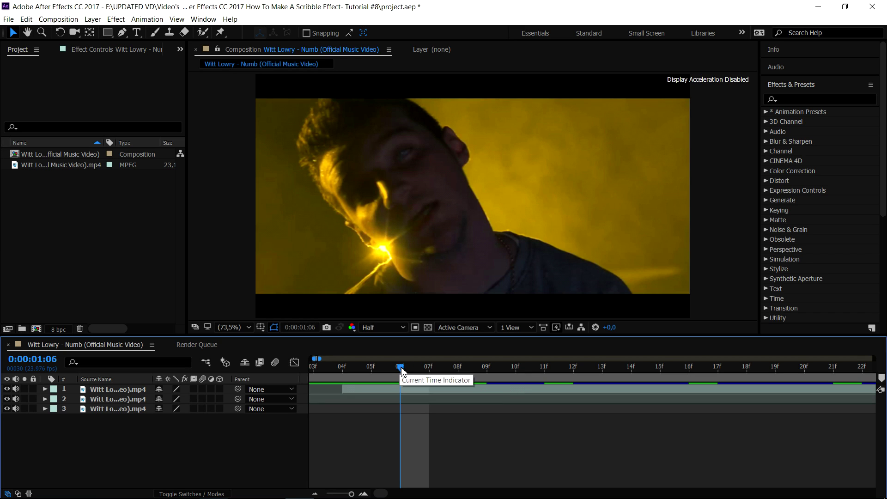
{"action": "left_click", "coordinate": [58, 19]}
{"action": "mouse_move", "coordinate": [144, 155]}
{"action": "left_click", "coordinate": [305, 155]}
{"action": "left_click", "coordinate": [398, 123]}
{"action": "left_click", "coordinate": [330, 147]}
{"action": "left_click", "coordinate": [410, 99]}
{"action": "left_click", "coordinate": [386, 169]}
{"action": "left_click", "coordinate": [522, 424]}
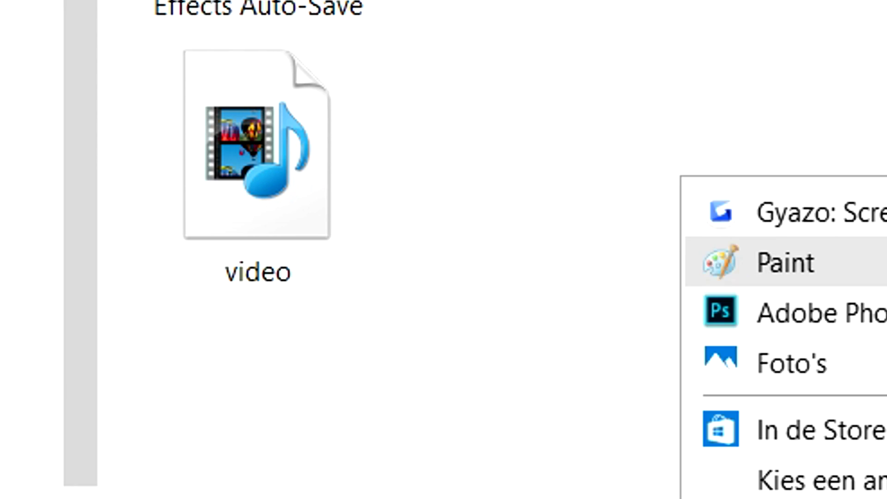
- Open F3 in Paint and draw six light-blue scribble strokes on both sides of the image
{"action": "left_click", "coordinate": [781, 261]}
{"action": "scroll", "coordinate": [235, 152], "scroll_direction": "up", "scroll_amount": 1}
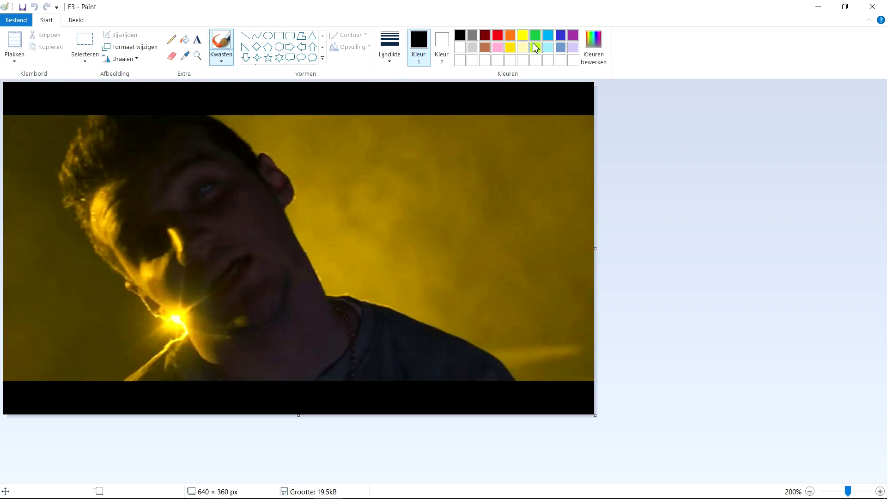
{"action": "left_click", "coordinate": [535, 35]}
{"action": "left_click", "coordinate": [547, 35]}
{"action": "left_click_drag", "start_coordinate": [336, 149], "coordinate": [502, 155]}
{"action": "left_click_drag", "start_coordinate": [368, 214], "coordinate": [517, 242]}
{"action": "left_click_drag", "start_coordinate": [391, 263], "coordinate": [535, 309]}
{"action": "left_click_drag", "start_coordinate": [56, 198], "coordinate": [16, 237]}
{"action": "left_click_drag", "start_coordinate": [68, 248], "coordinate": [41, 310]}
{"action": "left_click_drag", "start_coordinate": [94, 302], "coordinate": [83, 360]}
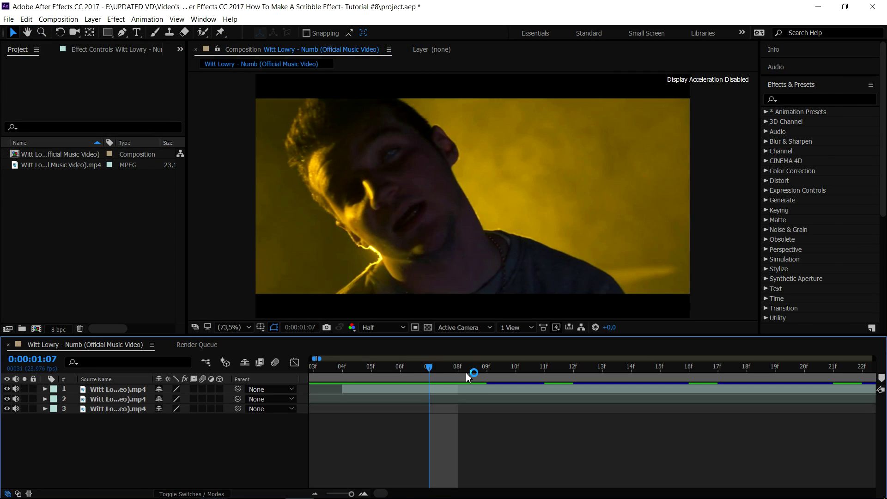
- Queue the current frame with Save Frame As and render it
{"action": "left_click", "coordinate": [58, 19]}
{"action": "mouse_move", "coordinate": [184, 151]}
{"action": "left_click", "coordinate": [287, 151]}
{"action": "left_click", "coordinate": [863, 382]}
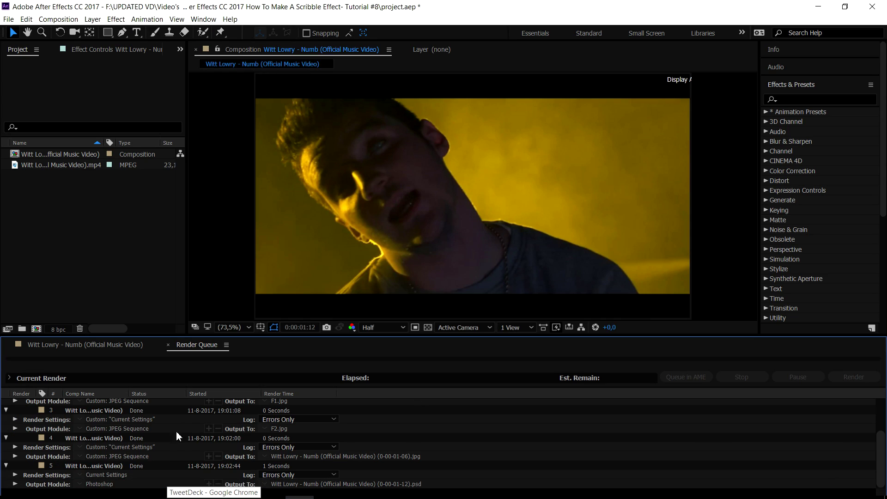
- Queue another frame with Best quality and JPEG Sequence output, named F4
{"action": "left_click", "coordinate": [58, 19]}
{"action": "left_click", "coordinate": [69, 23]}
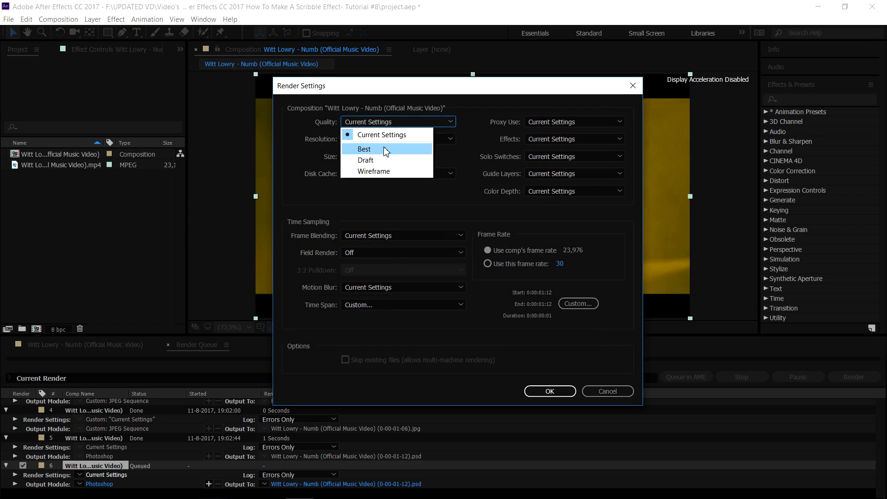
{"action": "left_click", "coordinate": [386, 148]}
{"action": "left_click", "coordinate": [360, 137]}
{"action": "left_click", "coordinate": [396, 172]}
{"action": "left_click", "coordinate": [536, 390]}
{"action": "left_click", "coordinate": [99, 483]}
{"action": "left_click", "coordinate": [520, 423]}
{"action": "left_click", "coordinate": [346, 483]}
{"action": "type", "text": "F3"}
{"action": "key", "text": "BackSpace"}
{"action": "type", "text": "4.jpg"}
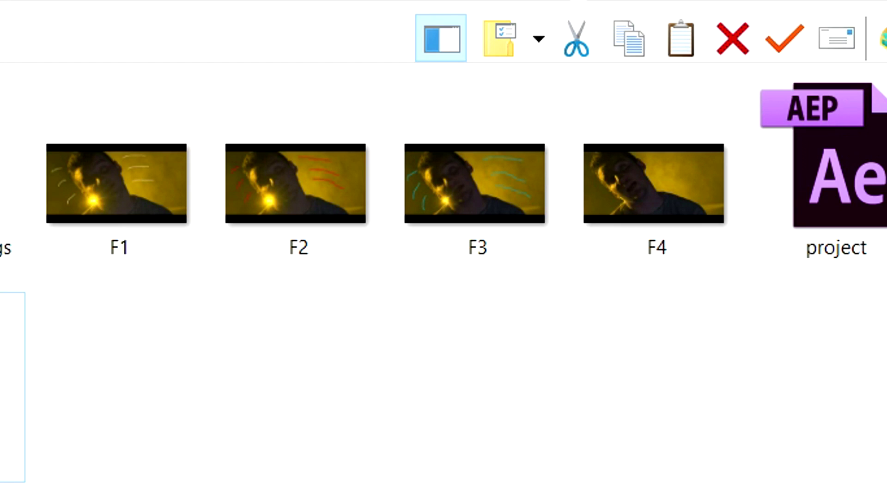
- Set Paint's brush to grey with a thicker line width for the F4 frame
{"action": "right_click", "coordinate": [654, 185]}
{"action": "key", "text": "Escape"}
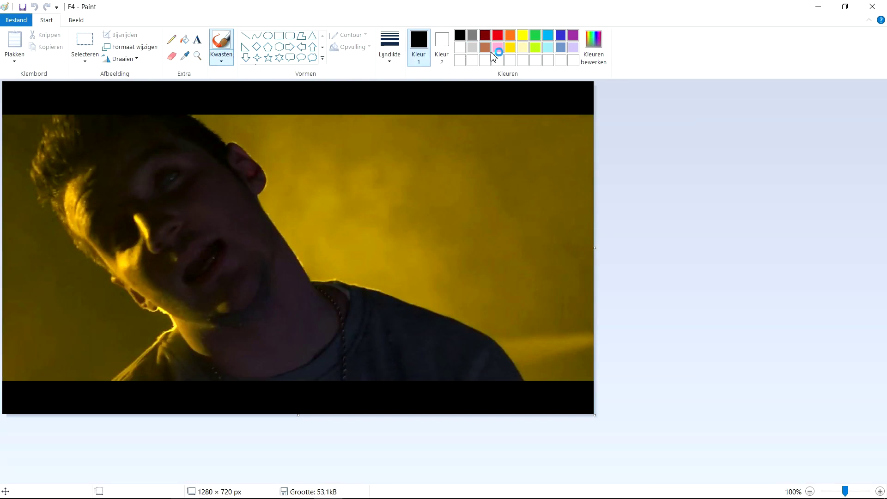
{"action": "left_click", "coordinate": [497, 35]}
{"action": "left_click", "coordinate": [535, 35]}
{"action": "left_click", "coordinate": [472, 35]}
{"action": "left_click_drag", "start_coordinate": [315, 146], "coordinate": [402, 137]}
{"action": "key", "text": "ctrl+z"}
{"action": "left_click", "coordinate": [222, 60]}
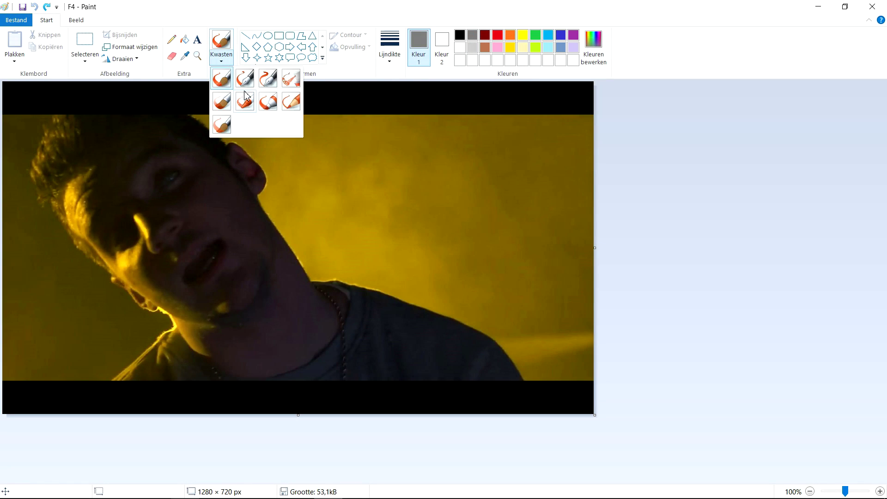
{"action": "left_click", "coordinate": [389, 56]}
{"action": "left_click", "coordinate": [409, 119]}
- Draw six grey scribble strokes on both sides of the F4 frame
{"action": "left_click_drag", "start_coordinate": [309, 148], "coordinate": [418, 140]}
{"action": "left_click_drag", "start_coordinate": [402, 186], "coordinate": [468, 195]}
{"action": "left_click_drag", "start_coordinate": [421, 233], "coordinate": [489, 263]}
{"action": "left_click_drag", "start_coordinate": [33, 347], "coordinate": [88, 294]}
{"action": "left_click_drag", "start_coordinate": [8, 215], "coordinate": [20, 171]}
{"action": "left_click_drag", "start_coordinate": [10, 293], "coordinate": [40, 255]}
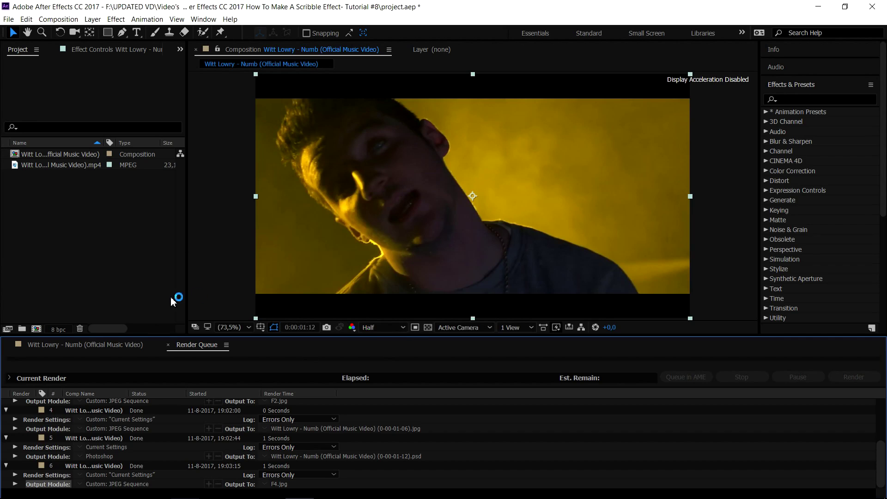
- Advance one frame and render it as the JPEG Sequence frame F5
{"action": "left_click", "coordinate": [67, 346]}
{"action": "key", "text": "Page_Down"}
{"action": "left_click", "coordinate": [58, 19]}
{"action": "left_click", "coordinate": [265, 155]}
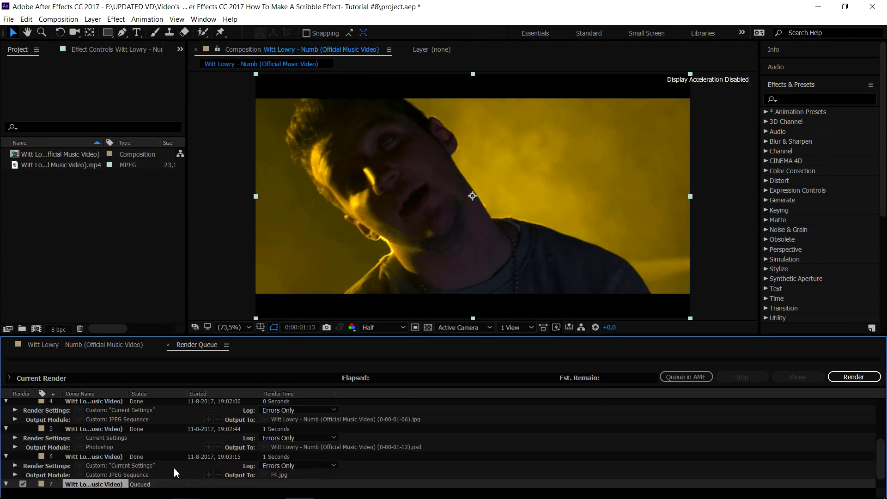
{"action": "left_click", "coordinate": [111, 474]}
{"action": "left_click", "coordinate": [375, 131]}
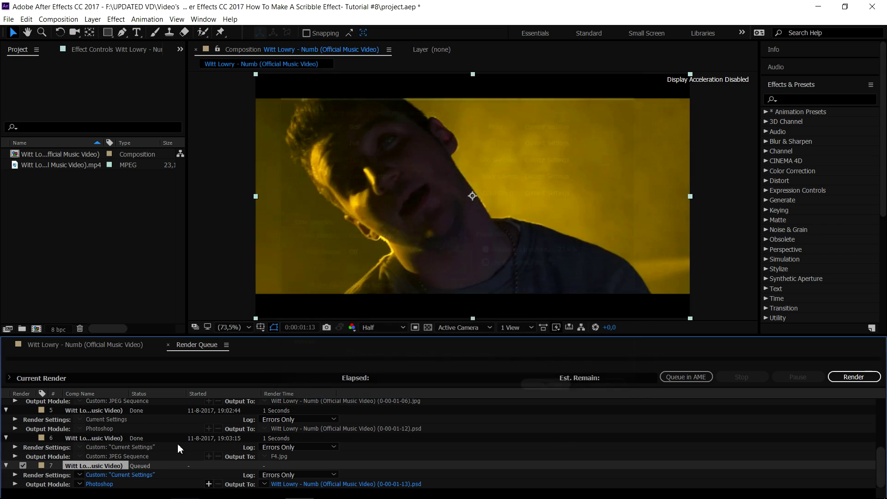
{"action": "left_click", "coordinate": [100, 484]}
{"action": "left_click", "coordinate": [409, 103]}
{"action": "left_click", "coordinate": [409, 74]}
{"action": "left_click", "coordinate": [519, 422]}
{"action": "left_click", "coordinate": [853, 377]}
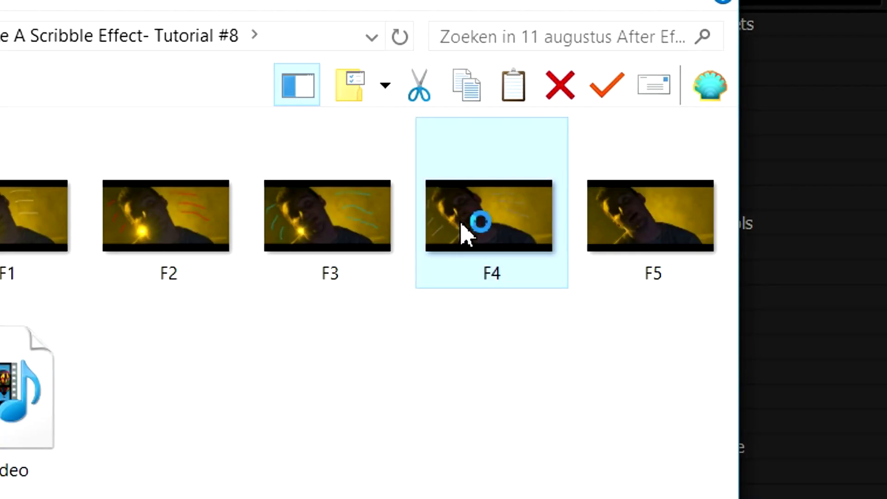
- Open F5 in Paint and draw five thick yellow strokes, upper right and left of the face
{"action": "right_click", "coordinate": [624, 208]}
{"action": "mouse_move", "coordinate": [732, 425]}
{"action": "left_click", "coordinate": [206, 471]}
{"action": "left_click", "coordinate": [390, 46]}
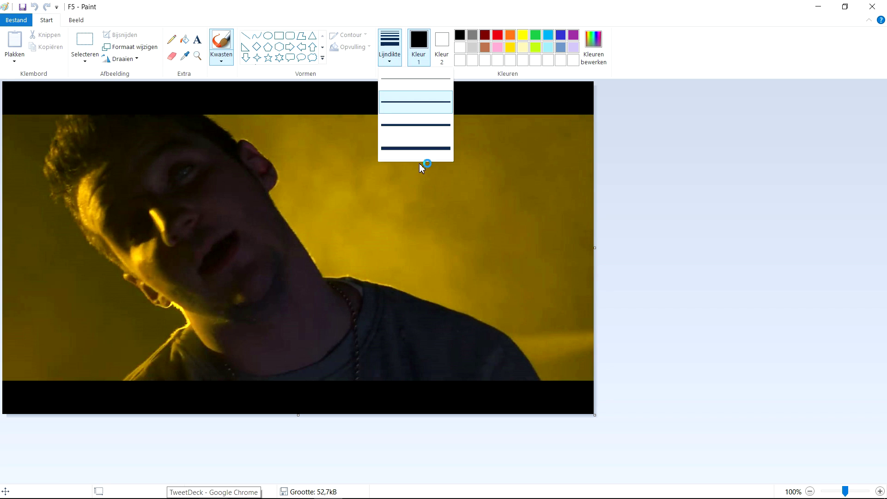
{"action": "left_click", "coordinate": [421, 162]}
{"action": "left_click", "coordinate": [520, 39]}
{"action": "left_click_drag", "start_coordinate": [322, 162], "coordinate": [432, 141]}
{"action": "left_click_drag", "start_coordinate": [351, 213], "coordinate": [467, 190]}
{"action": "mouse_move", "coordinate": [396, 249]}
{"action": "left_mouse_down"}
{"action": "mouse_move", "coordinate": [445, 241]}
{"action": "mouse_move", "coordinate": [502, 248]}
{"action": "left_mouse_up"}
{"action": "left_click_drag", "start_coordinate": [120, 295], "coordinate": [120, 328]}
{"action": "left_click_drag", "start_coordinate": [74, 260], "coordinate": [73, 286]}
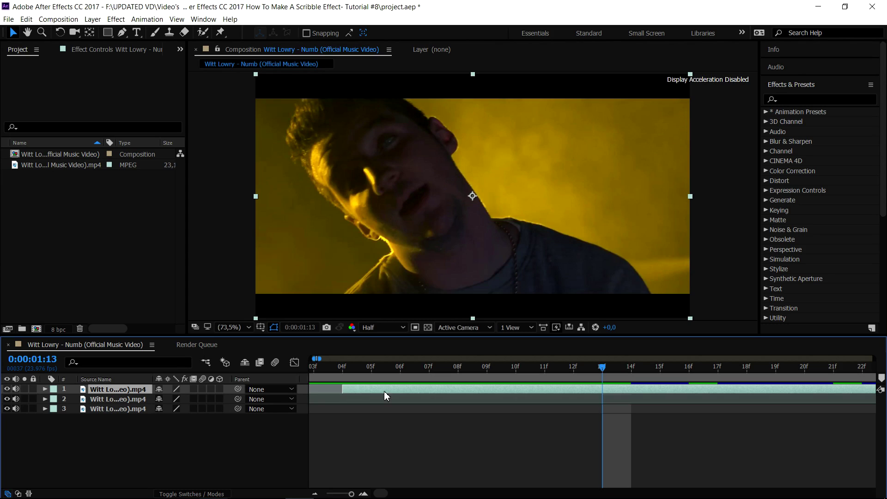
- Set the playhead to 0:00:01:04, then drag layer 1's short clip to start around 07s
{"action": "left_click", "coordinate": [350, 368]}
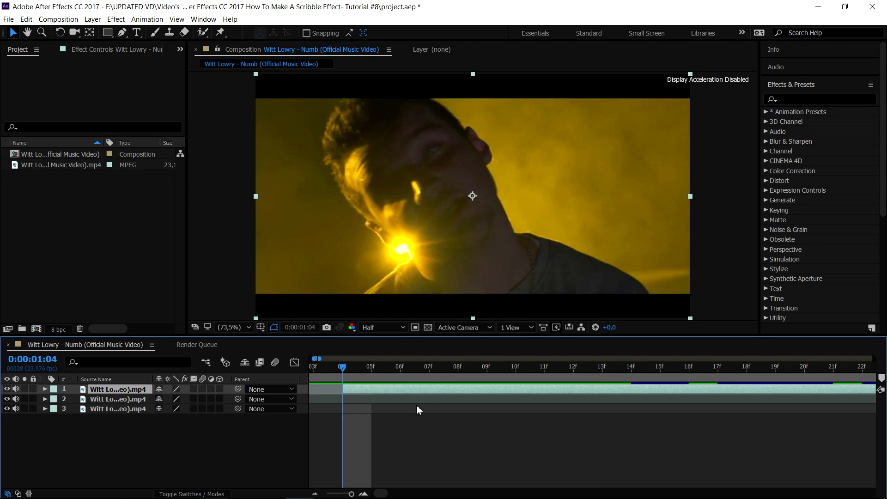
{"action": "scroll", "coordinate": [390, 395], "scroll_direction": "down", "scroll_amount": 5}
{"action": "left_click_drag", "start_coordinate": [402, 390], "coordinate": [674, 402]}
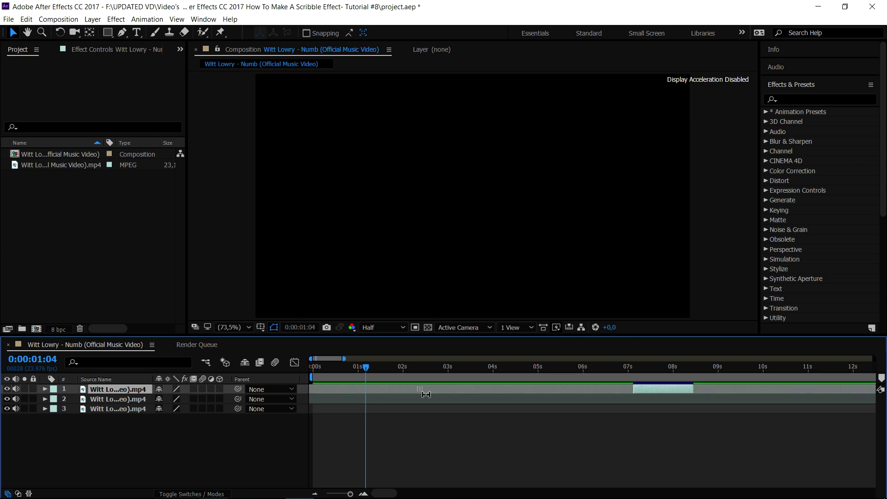
{"action": "left_click", "coordinate": [326, 366]}
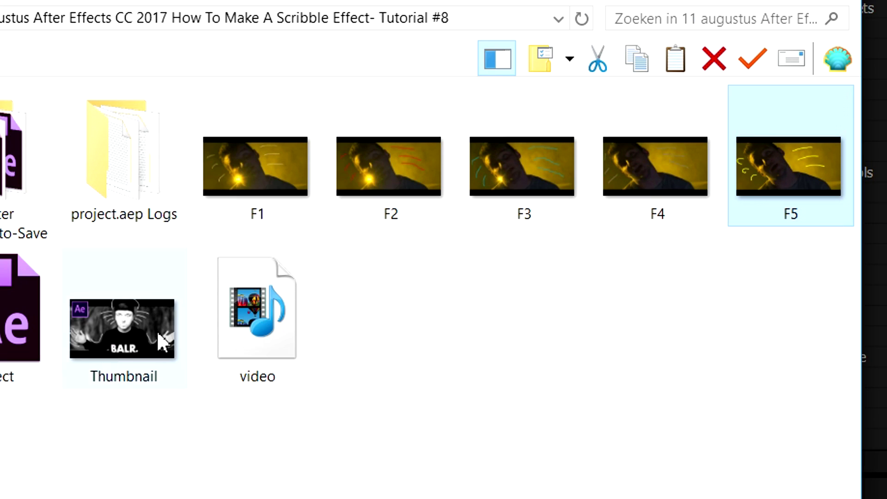
- Drag-select the five scribbled JPEGs F1 through F5 for import into After Effects
{"action": "left_click_drag", "start_coordinate": [235, 236], "coordinate": [793, 172]}
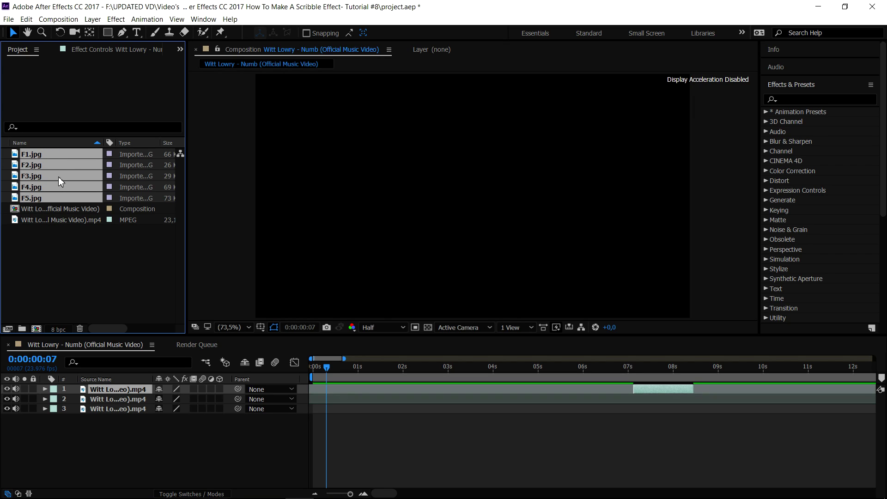
- Drop F1.jpg into the Numb comp, trim it to about half a second, then add F2.jpg as layer 5
{"action": "left_click_drag", "start_coordinate": [50, 180], "coordinate": [51, 201]}
{"action": "mouse_move", "coordinate": [49, 201]}
{"action": "left_mouse_down"}
{"action": "mouse_move", "coordinate": [66, 196]}
{"action": "mouse_move", "coordinate": [90, 241]}
{"action": "left_mouse_up"}
{"action": "left_click", "coordinate": [90, 240]}
{"action": "mouse_move", "coordinate": [39, 160]}
{"action": "left_mouse_down"}
{"action": "mouse_move", "coordinate": [332, 418]}
{"action": "mouse_move", "coordinate": [390, 411]}
{"action": "mouse_move", "coordinate": [381, 412]}
{"action": "left_mouse_up"}
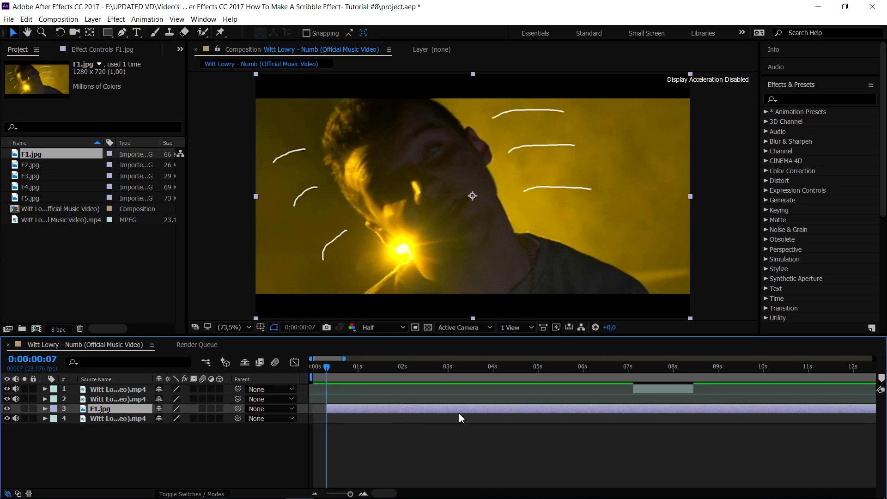
{"action": "key", "text": "minus"}
{"action": "key", "text": "minus"}
{"action": "key", "text": "minus"}
{"action": "key", "text": "minus"}
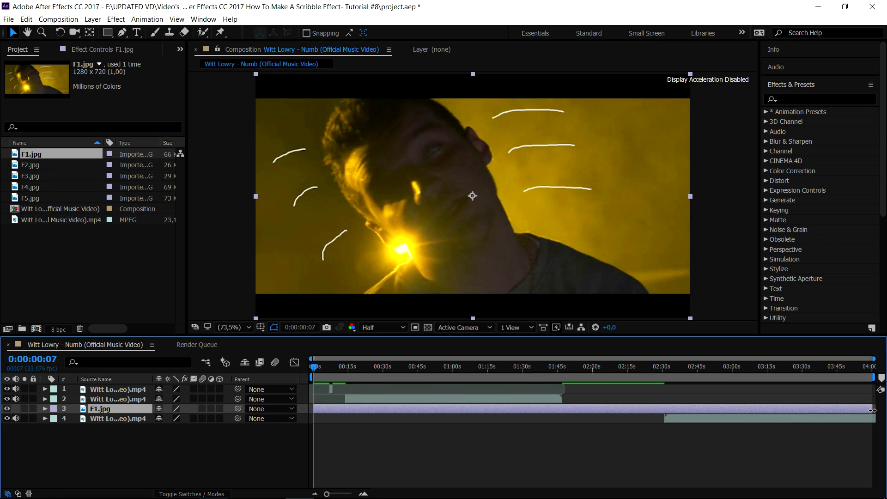
{"action": "left_click_drag", "start_coordinate": [872, 410], "coordinate": [341, 409]}
{"action": "key", "text": "equal"}
{"action": "key", "text": "equal"}
{"action": "key", "text": "equal"}
{"action": "key", "text": "equal"}
{"action": "mouse_move", "coordinate": [35, 165]}
{"action": "left_mouse_down"}
{"action": "mouse_move", "coordinate": [359, 423]}
{"action": "mouse_move", "coordinate": [344, 434]}
{"action": "left_mouse_up"}
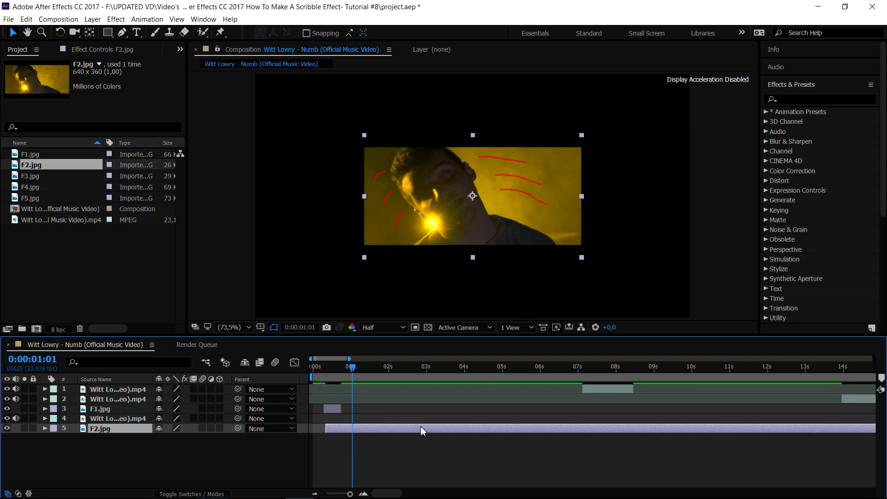
{"action": "key", "text": "minus"}
{"action": "key", "text": "minus"}
{"action": "key", "text": "minus"}
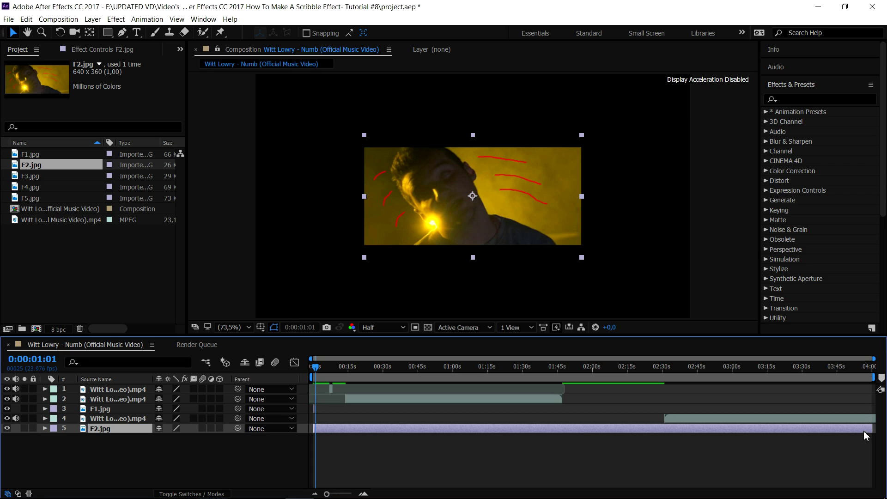
- Trim F2.jpg's out point far back and shift the layer slightly to follow F1
{"action": "left_click_drag", "start_coordinate": [869, 431], "coordinate": [331, 426]}
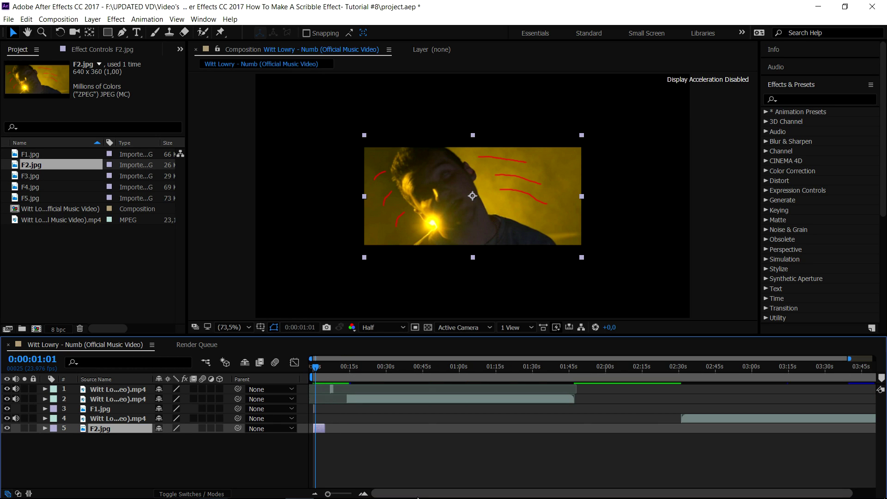
{"action": "scroll", "coordinate": [371, 447], "scroll_direction": "up", "scroll_amount": 5}
{"action": "mouse_move", "coordinate": [364, 493]}
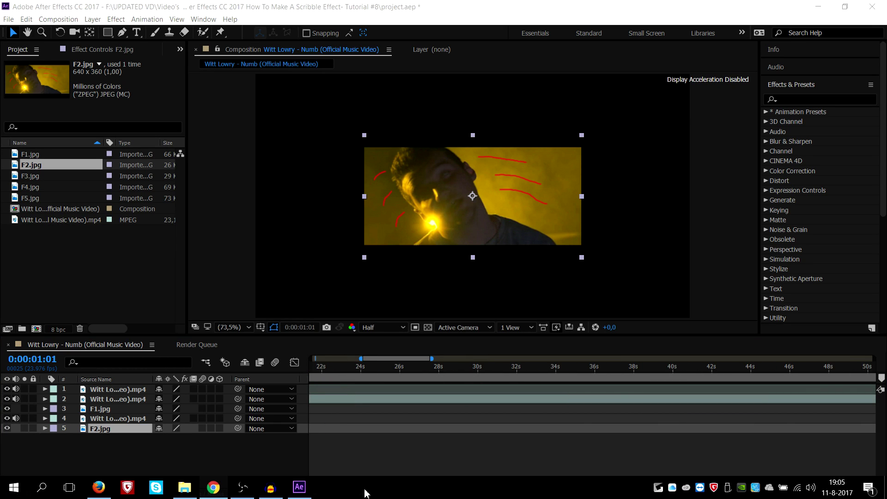
{"action": "left_click", "coordinate": [411, 467]}
{"action": "scroll", "coordinate": [396, 495], "scroll_direction": "left", "scroll_amount": 5}
{"action": "left_click", "coordinate": [388, 428]}
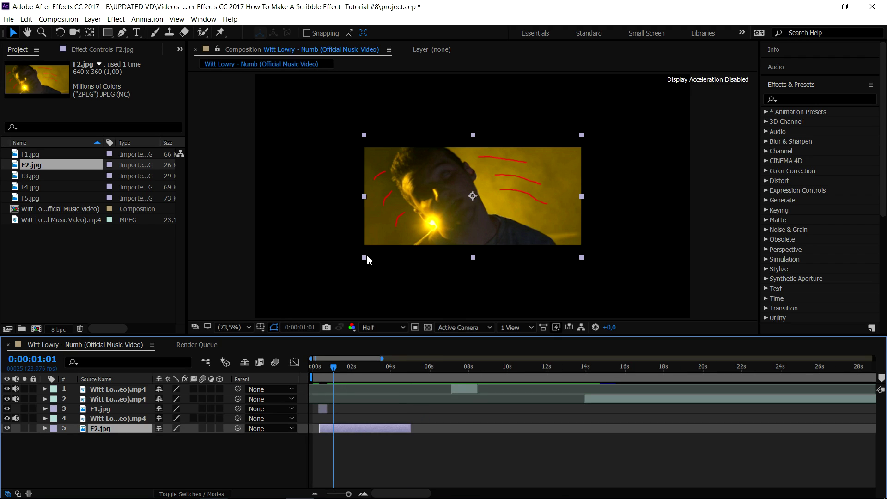
{"action": "left_click_drag", "start_coordinate": [403, 432], "coordinate": [340, 429]}
- Preview the composition from the start, then add F3.jpg as layer 6
{"action": "key", "text": "space"}
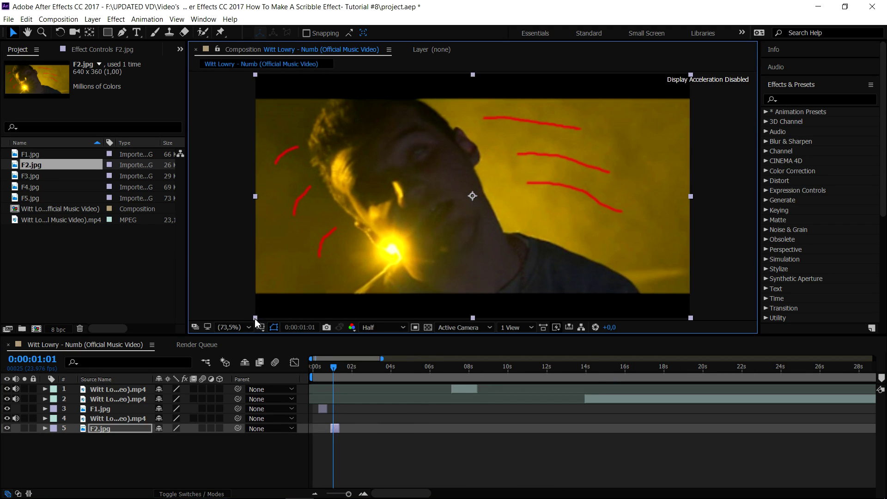
{"action": "left_click", "coordinate": [306, 366]}
{"action": "key", "text": ";"}
{"action": "key", "text": "space"}
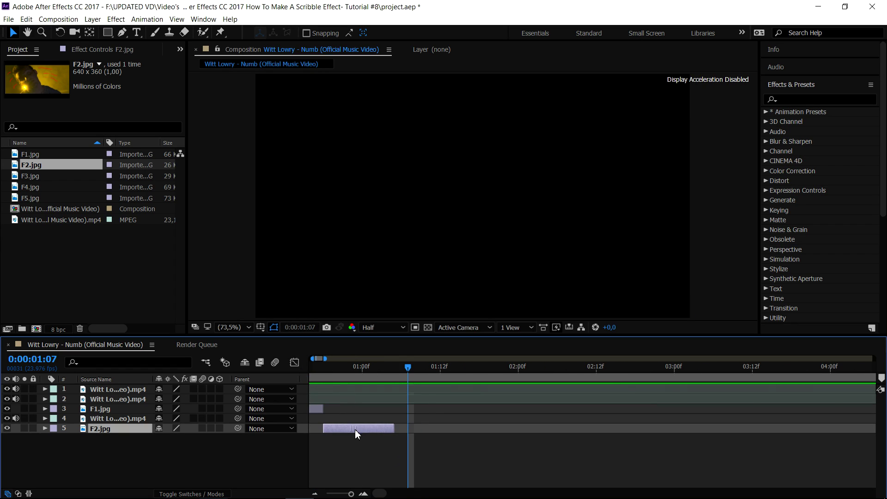
{"action": "left_click_drag", "start_coordinate": [54, 175], "coordinate": [359, 437]}
- Split F3.jpg, add F4.jpg and split it at 0:00:01:16, moving its long piece later
{"action": "double_click", "coordinate": [393, 437]}
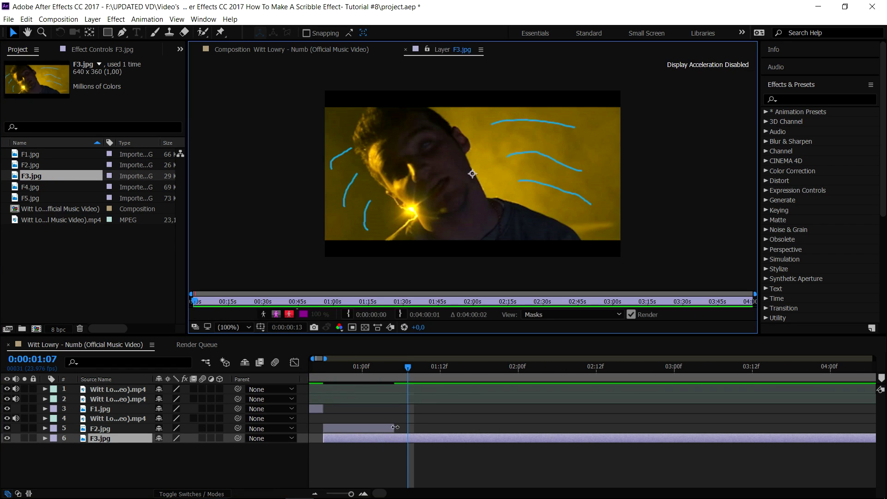
{"action": "key", "text": "ctrl+shift+d"}
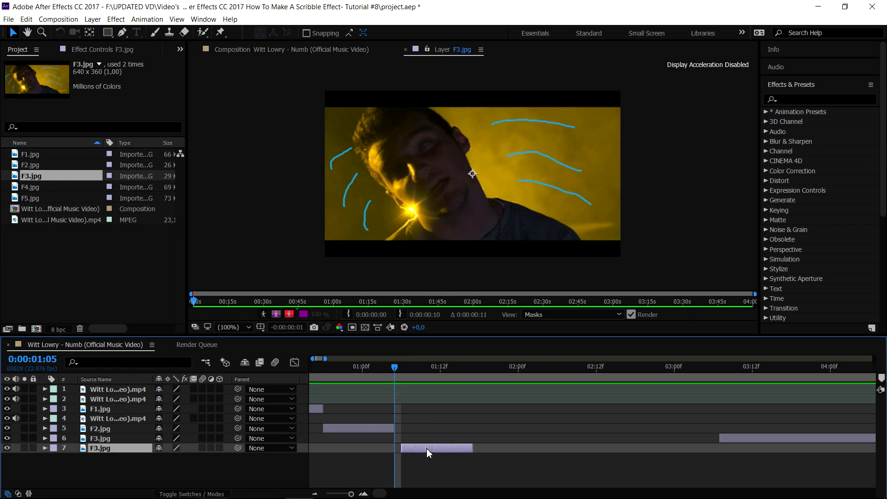
{"action": "left_click", "coordinate": [60, 187]}
{"action": "left_click_drag", "start_coordinate": [413, 463], "coordinate": [418, 462]}
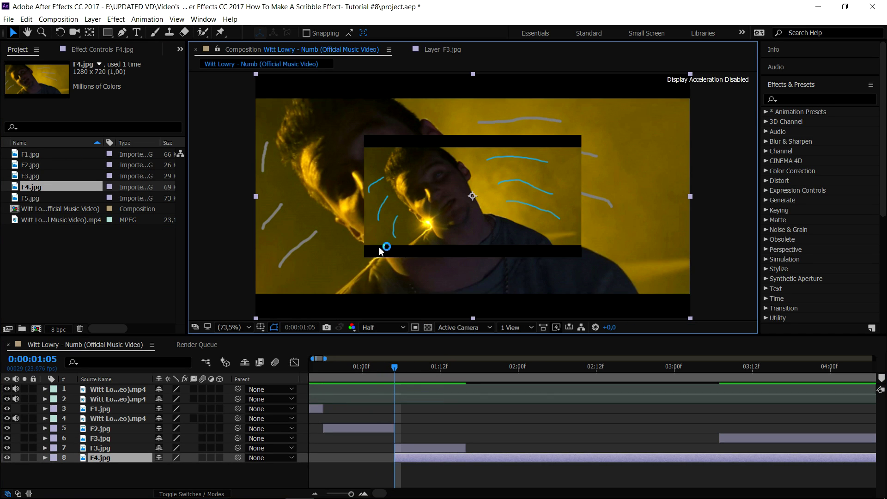
{"action": "left_click", "coordinate": [466, 367]}
{"action": "key", "text": "ctrl+shift+d"}
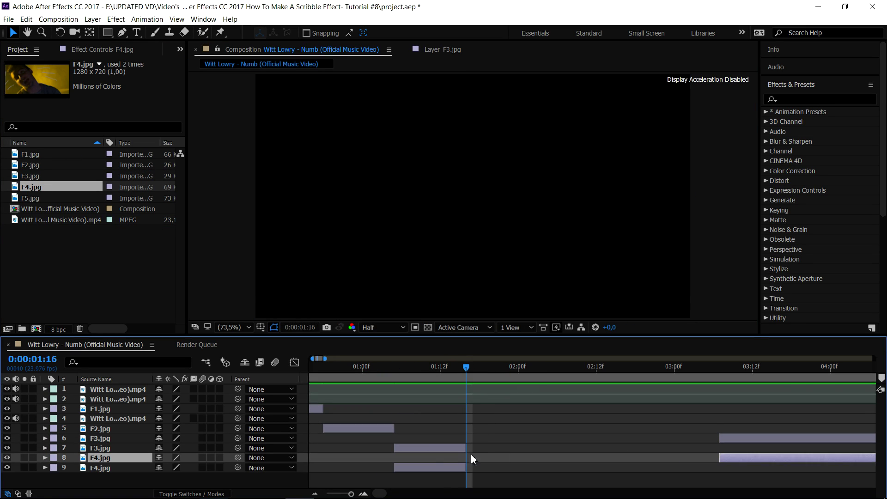
{"action": "left_click_drag", "start_coordinate": [475, 462], "coordinate": [510, 468]}
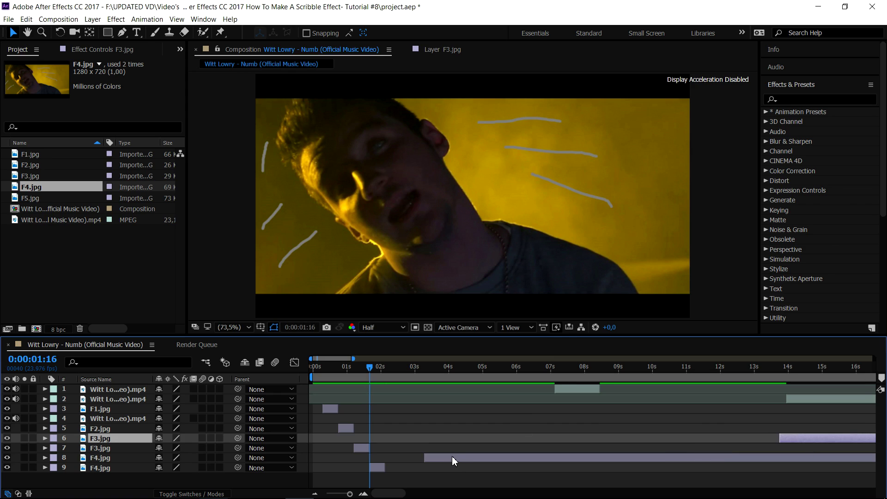
- Add F5.jpg near 2 seconds, split it at 0:00:02:02 and move the long piece to about 9 seconds
{"action": "key", "text": "minus"}
{"action": "left_click_drag", "start_coordinate": [30, 198], "coordinate": [430, 480]}
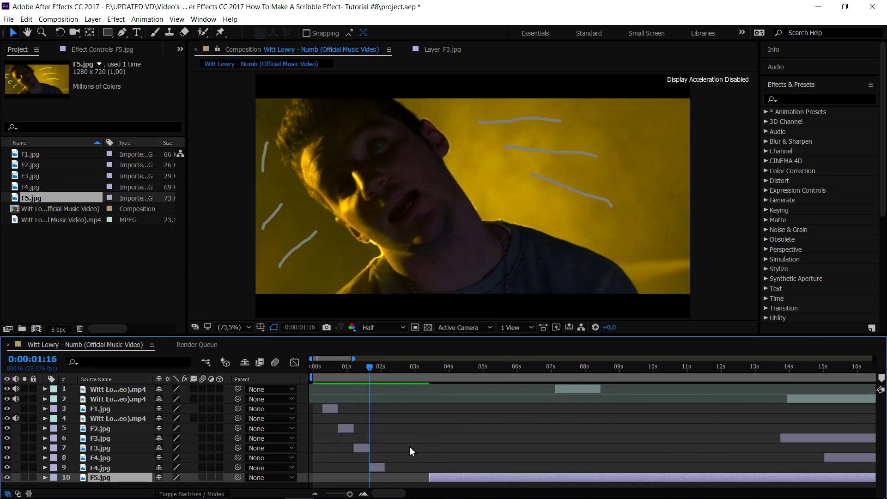
{"action": "scroll", "coordinate": [422, 449], "scroll_direction": "up", "scroll_amount": 3}
{"action": "scroll", "coordinate": [450, 471], "scroll_direction": "down", "scroll_amount": 3}
{"action": "left_click_drag", "start_coordinate": [456, 476], "coordinate": [389, 478]}
{"action": "left_click", "coordinate": [388, 371]}
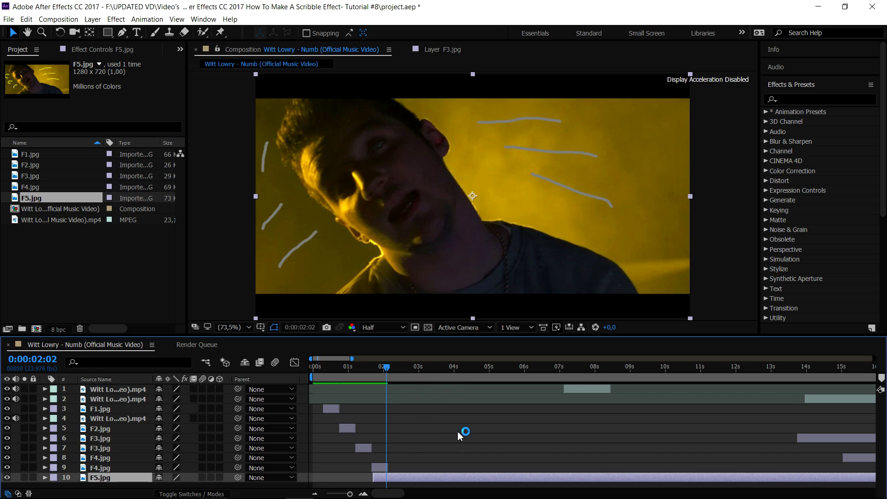
{"action": "key", "text": "ctrl+shift+d"}
{"action": "left_click_drag", "start_coordinate": [491, 477], "coordinate": [733, 478]}
{"action": "scroll", "coordinate": [384, 473], "scroll_direction": "down", "scroll_amount": 1}
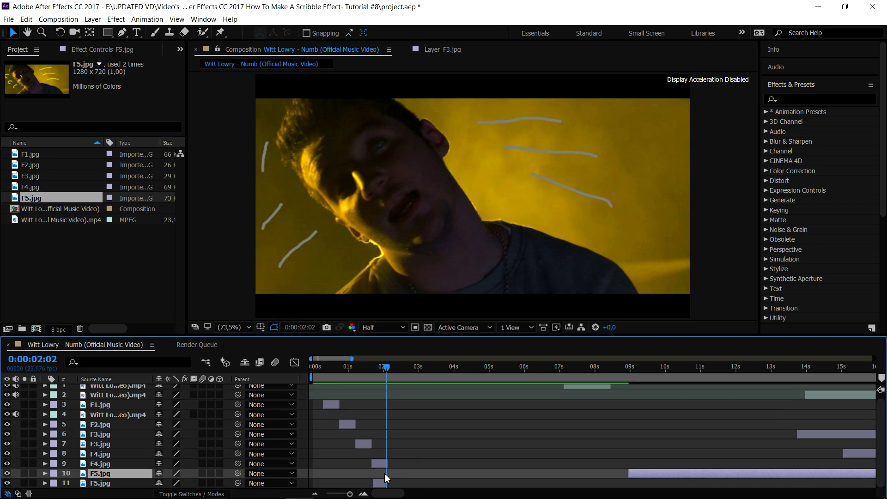
{"action": "left_click_drag", "start_coordinate": [379, 481], "coordinate": [398, 487]}
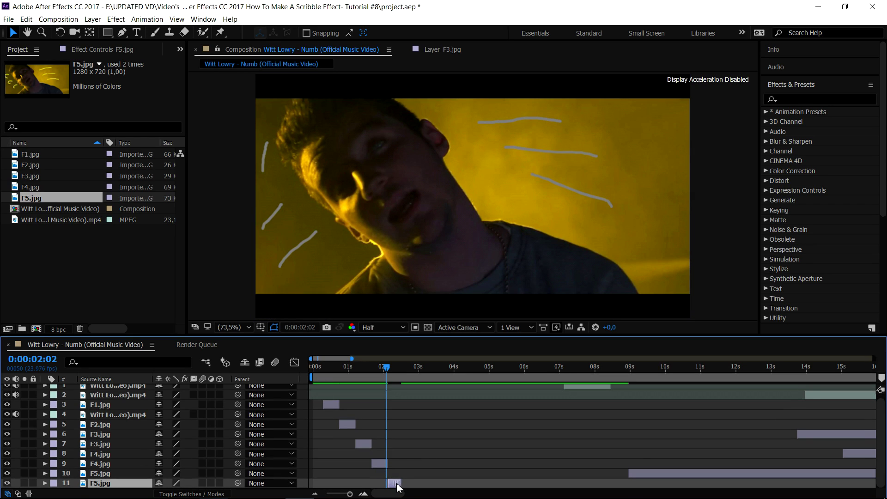
- Preview the sequence, then scale the short F3.jpg layer up to fill the composition frame
{"action": "left_click", "coordinate": [318, 366]}
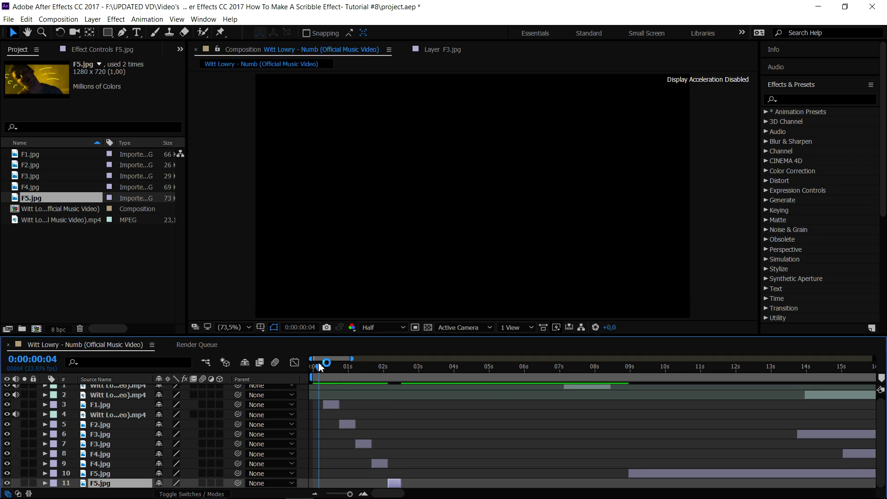
{"action": "key", "text": "space"}
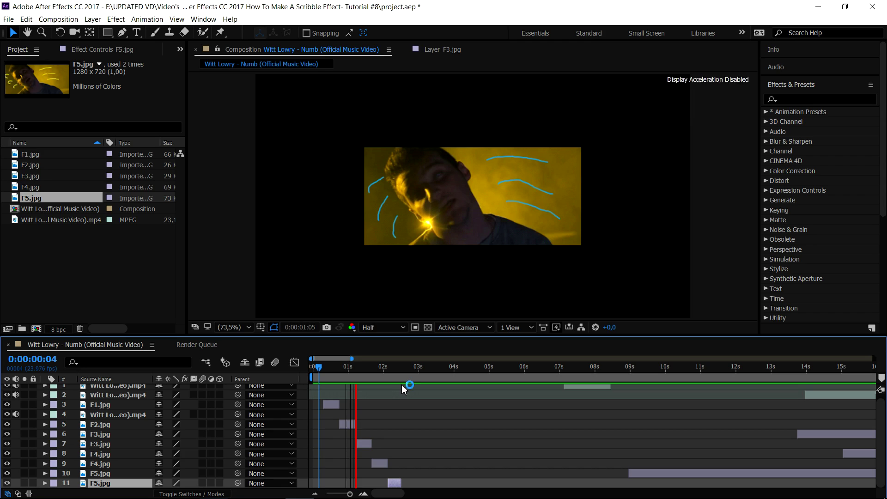
{"action": "key", "text": "space"}
{"action": "left_click", "coordinate": [365, 443]}
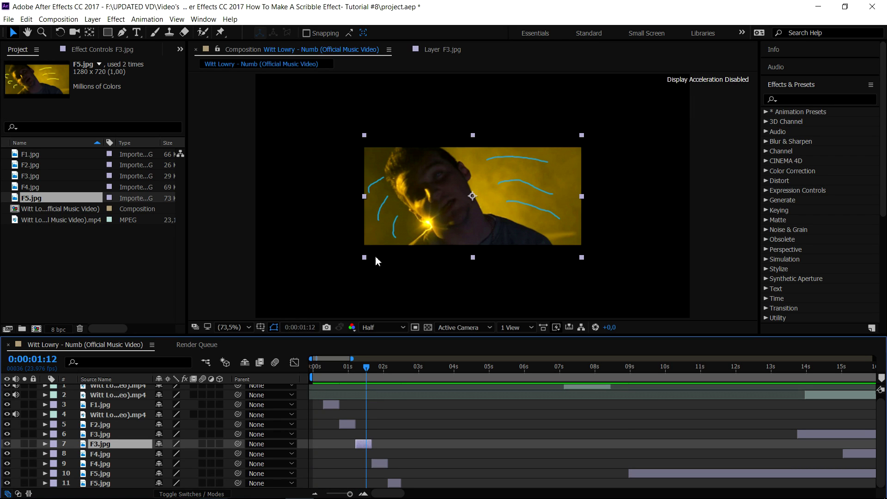
{"action": "left_click_drag", "start_coordinate": [367, 260], "coordinate": [258, 319]}
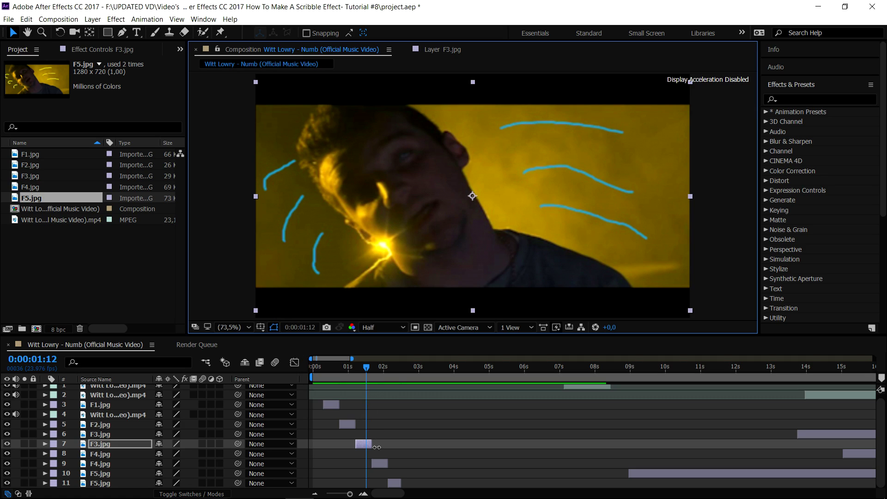
- Check the F5 frame around 0:00:02:07, then preview the full sequence from the start
{"action": "left_click", "coordinate": [380, 463]}
{"action": "left_click", "coordinate": [383, 446]}
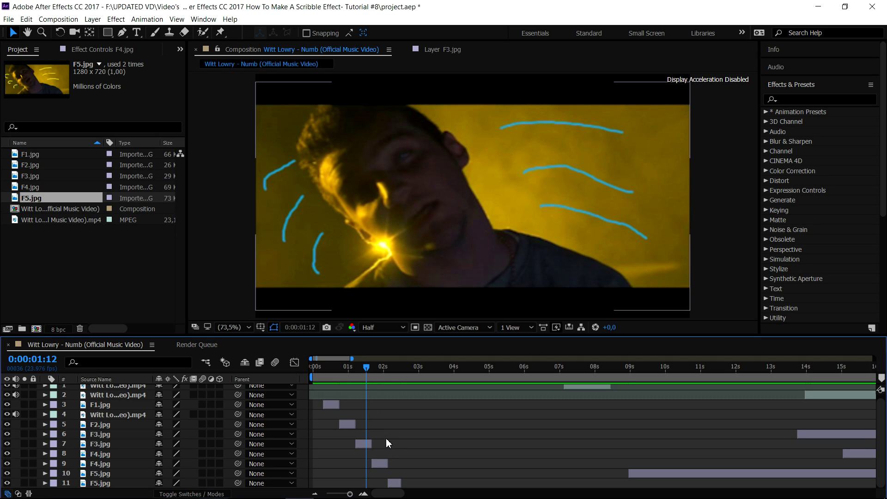
{"action": "left_click", "coordinate": [381, 373]}
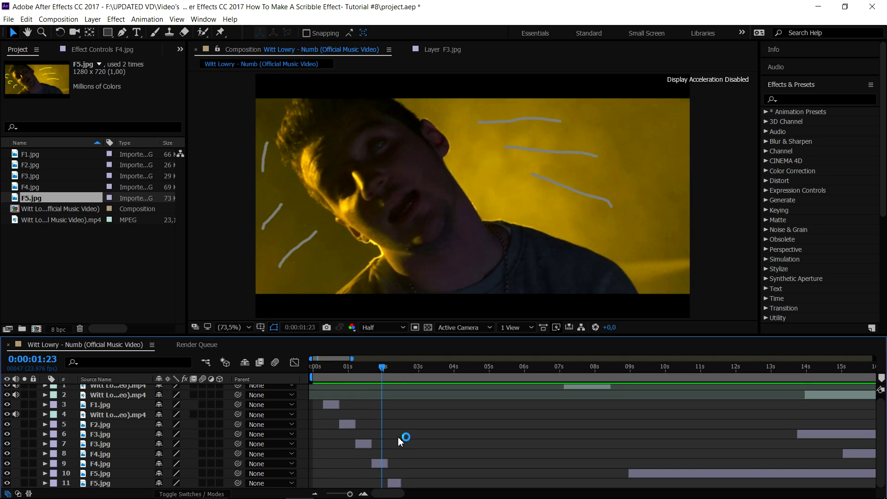
{"action": "left_click_drag", "start_coordinate": [400, 368], "coordinate": [394, 364]}
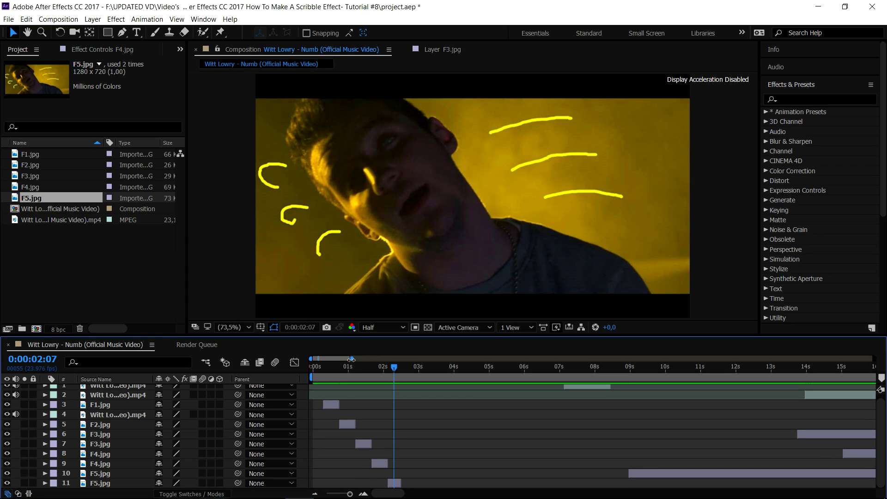
{"action": "left_click", "coordinate": [317, 367]}
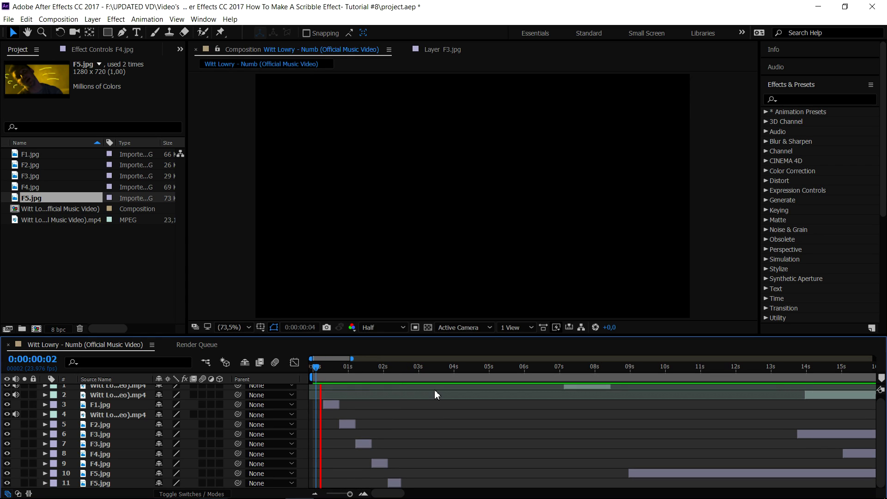
{"action": "key", "text": "space"}
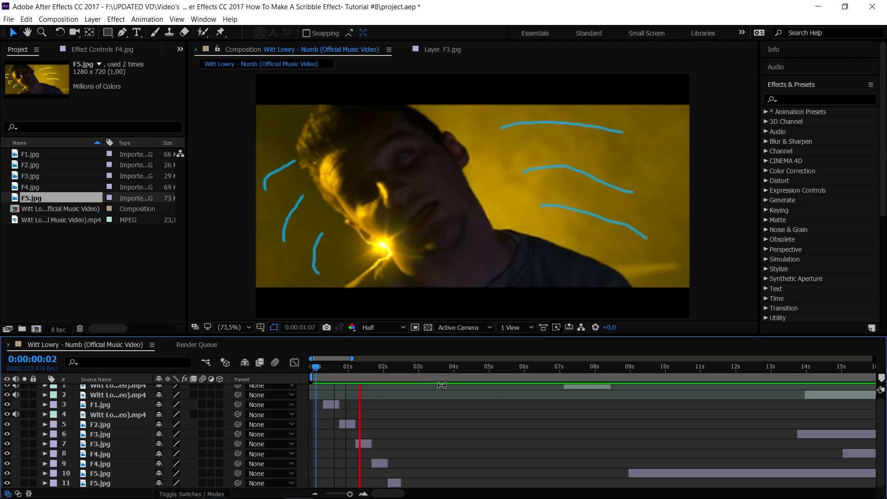
{"action": "left_click", "coordinate": [323, 366]}
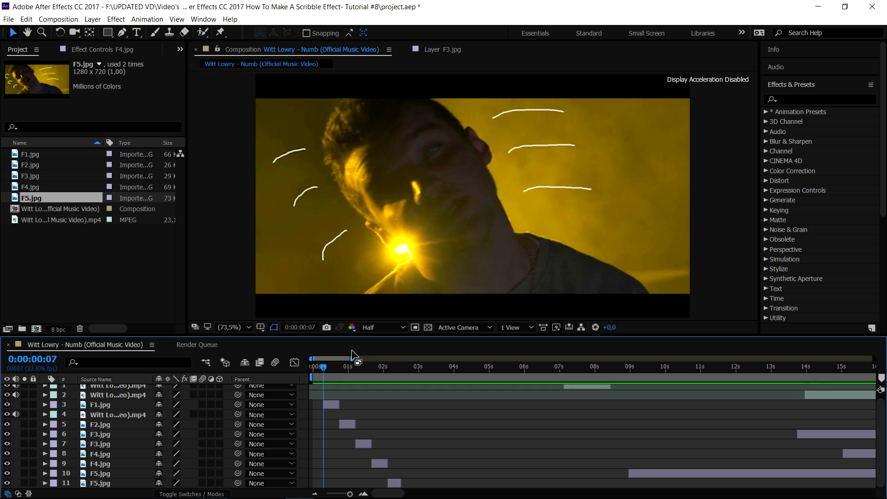